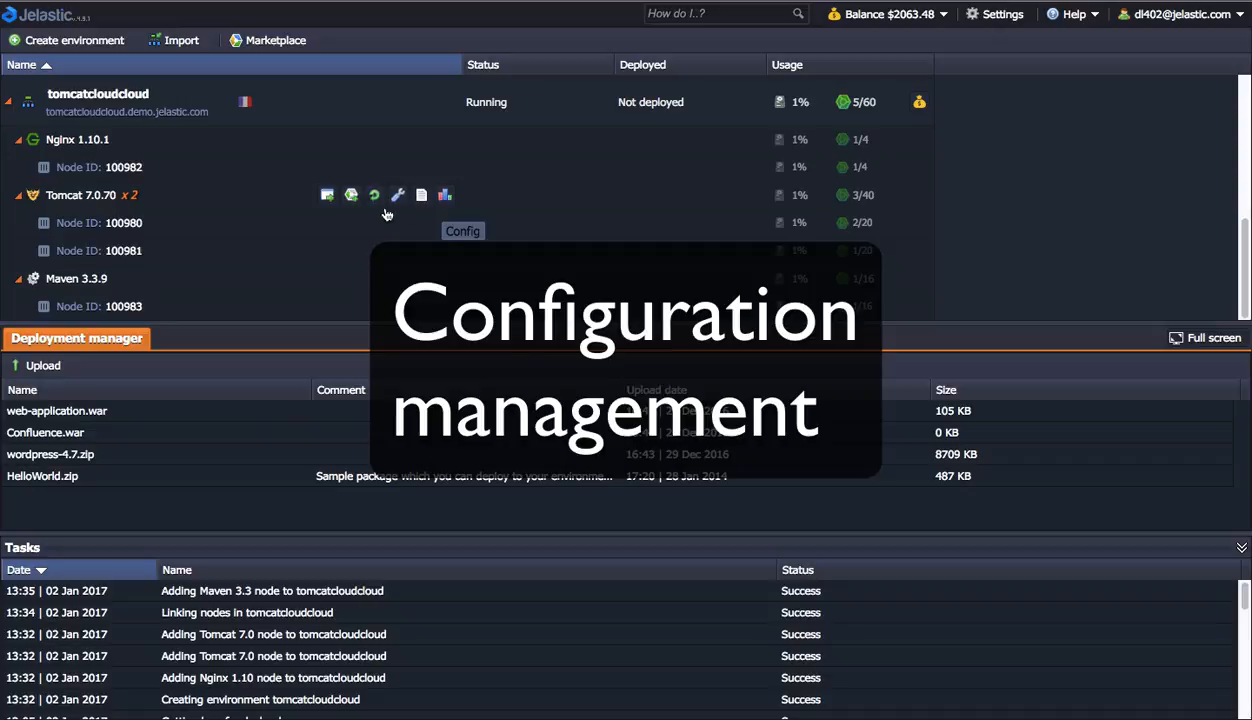
Open the Tomcat nodes' configuration, enlarge the file manager, and view context.xml from the server folder
left_click(397, 195)
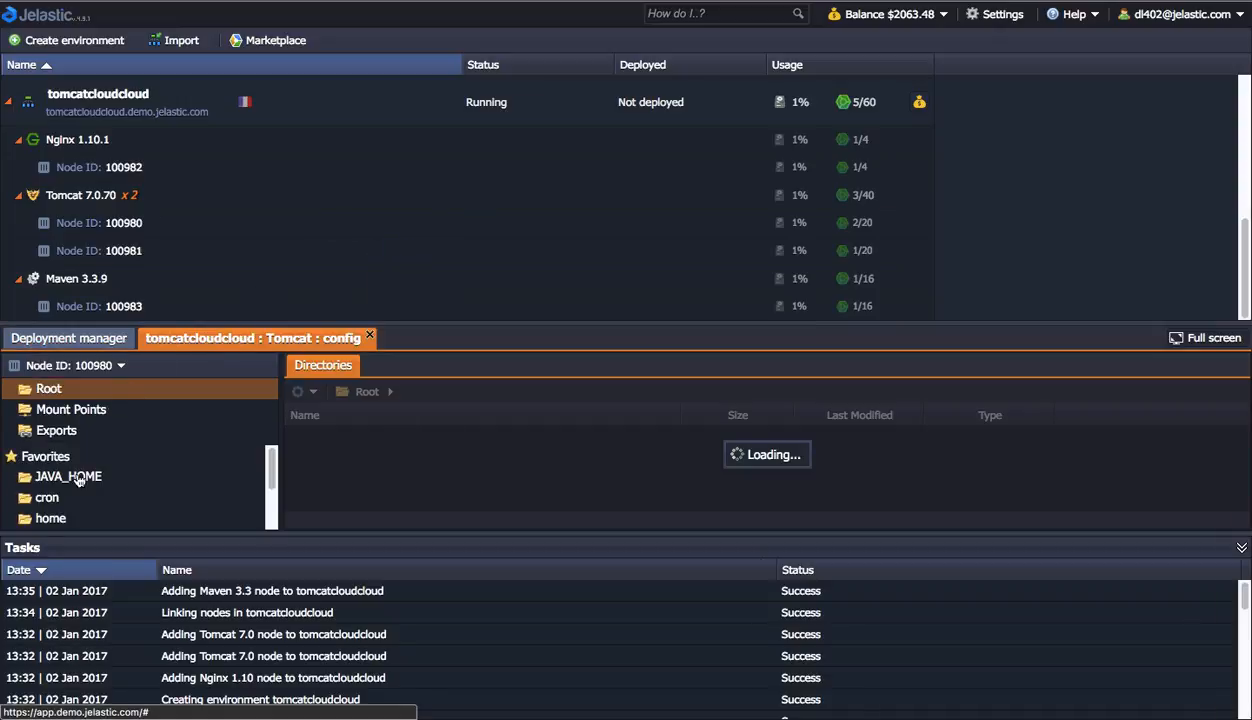
scroll(70, 480, "down", 3)
left_click(50, 503)
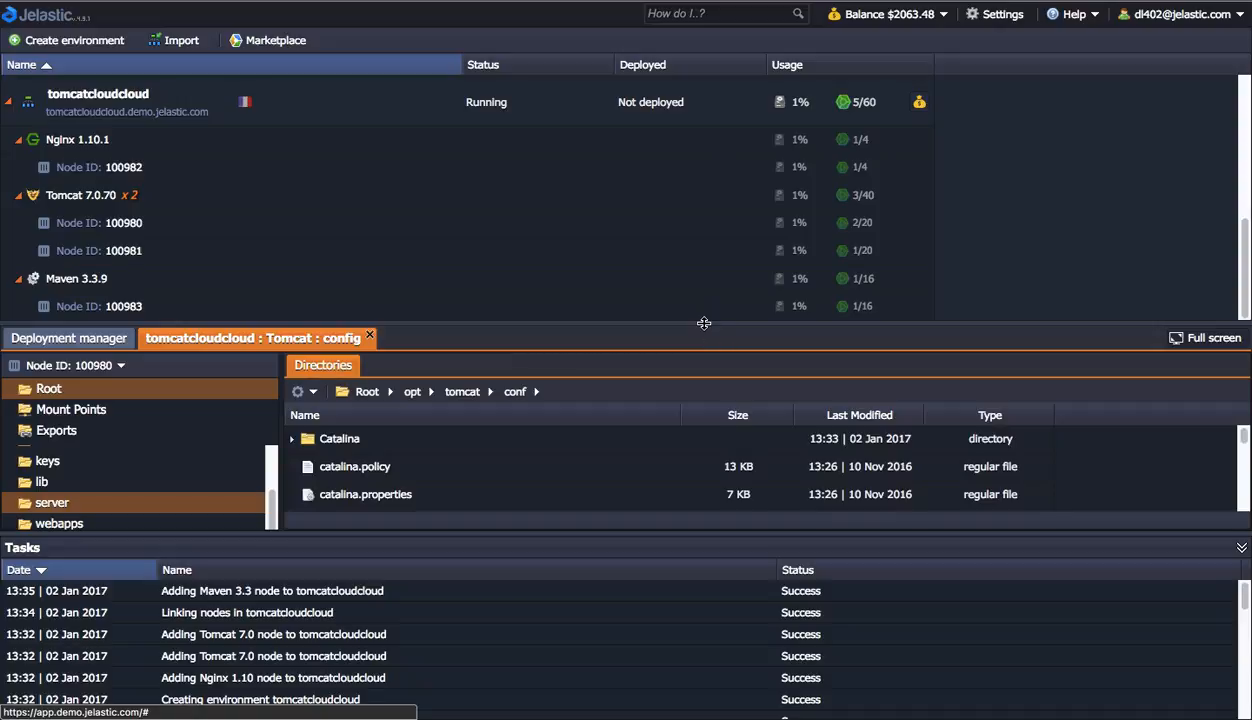
left_click_drag(709, 323, 721, 273)
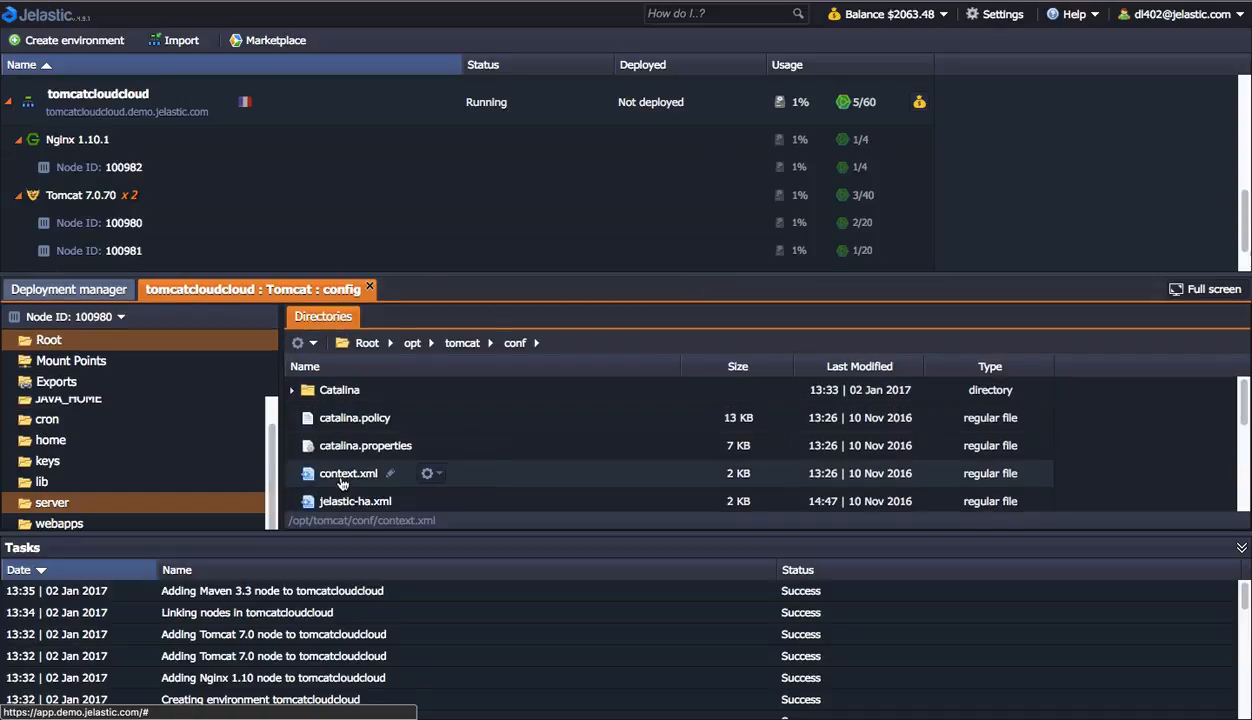
left_click(342, 478)
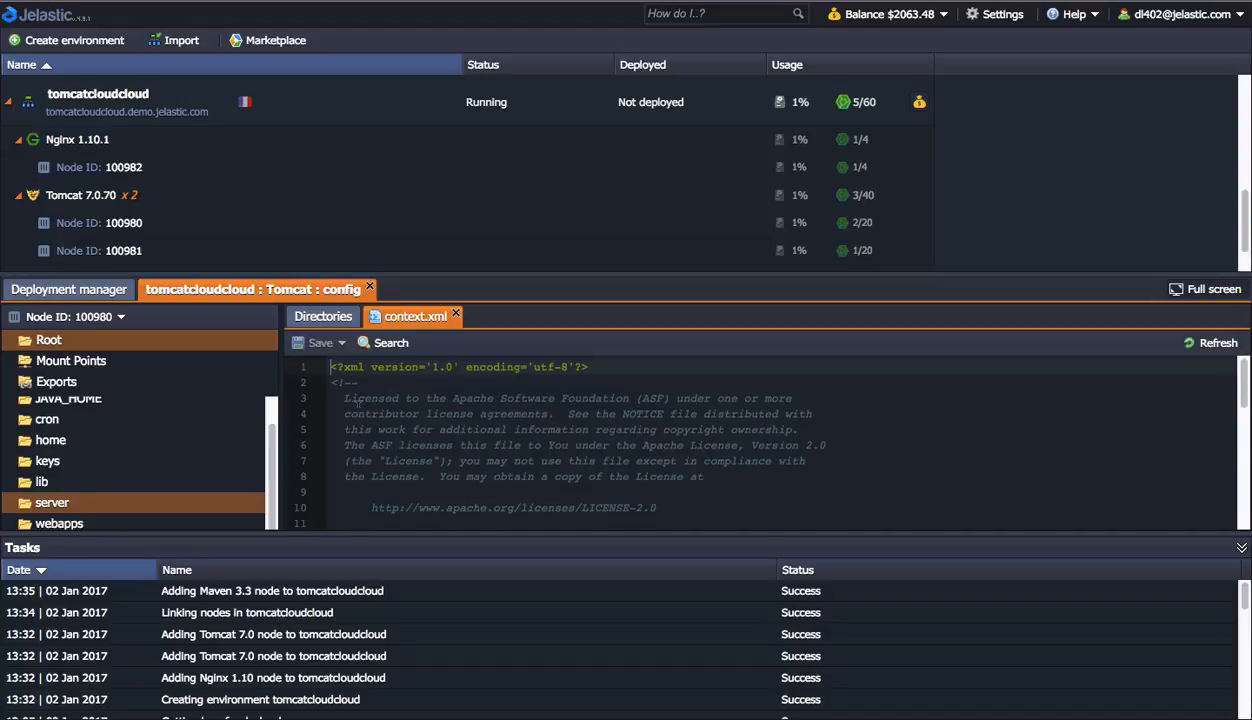
scroll(357, 404, "down", 3)
scroll(357, 404, "down", 5)
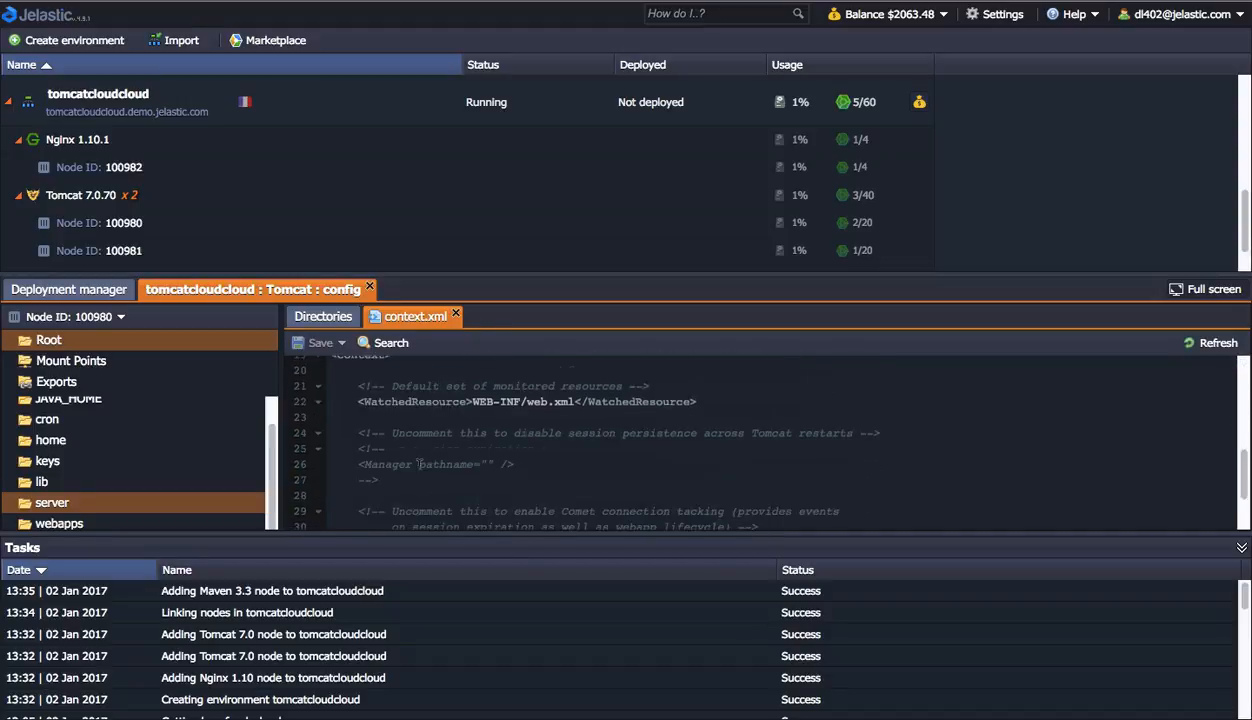
Open catalina.properties from the conf directory and save it for all instances
left_click(333, 318)
double_click(380, 456)
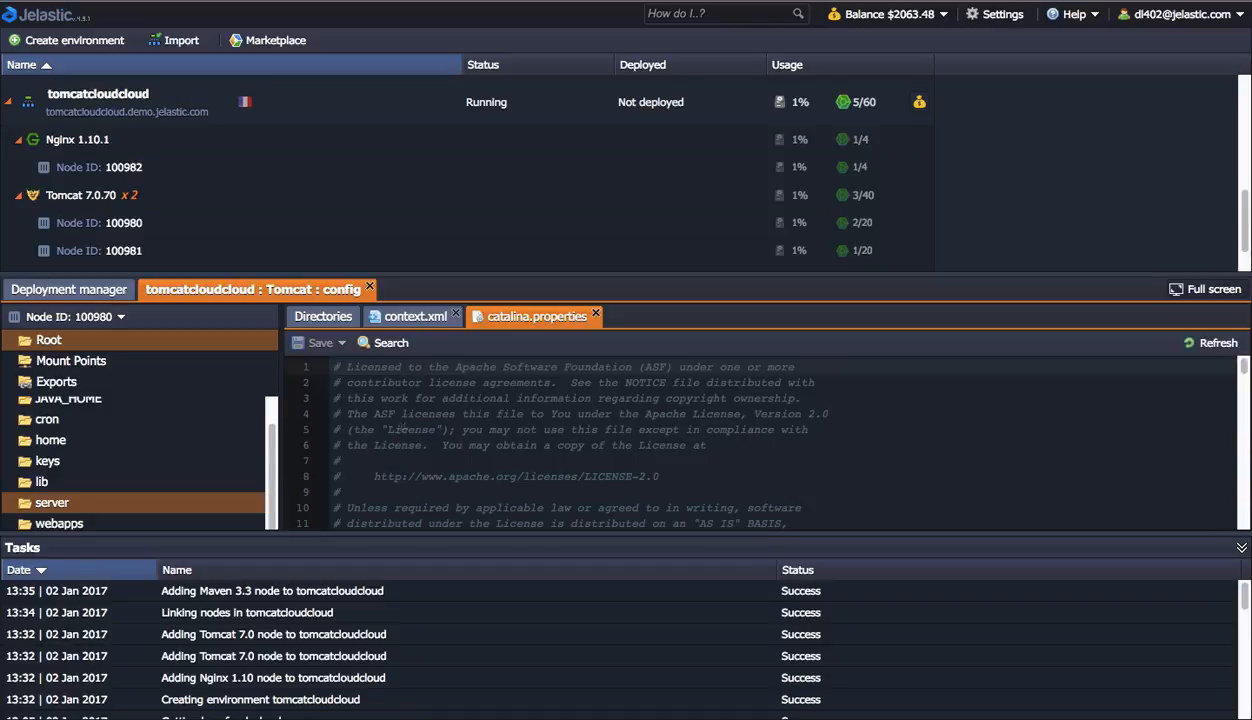
scroll(401, 428, "down", 10)
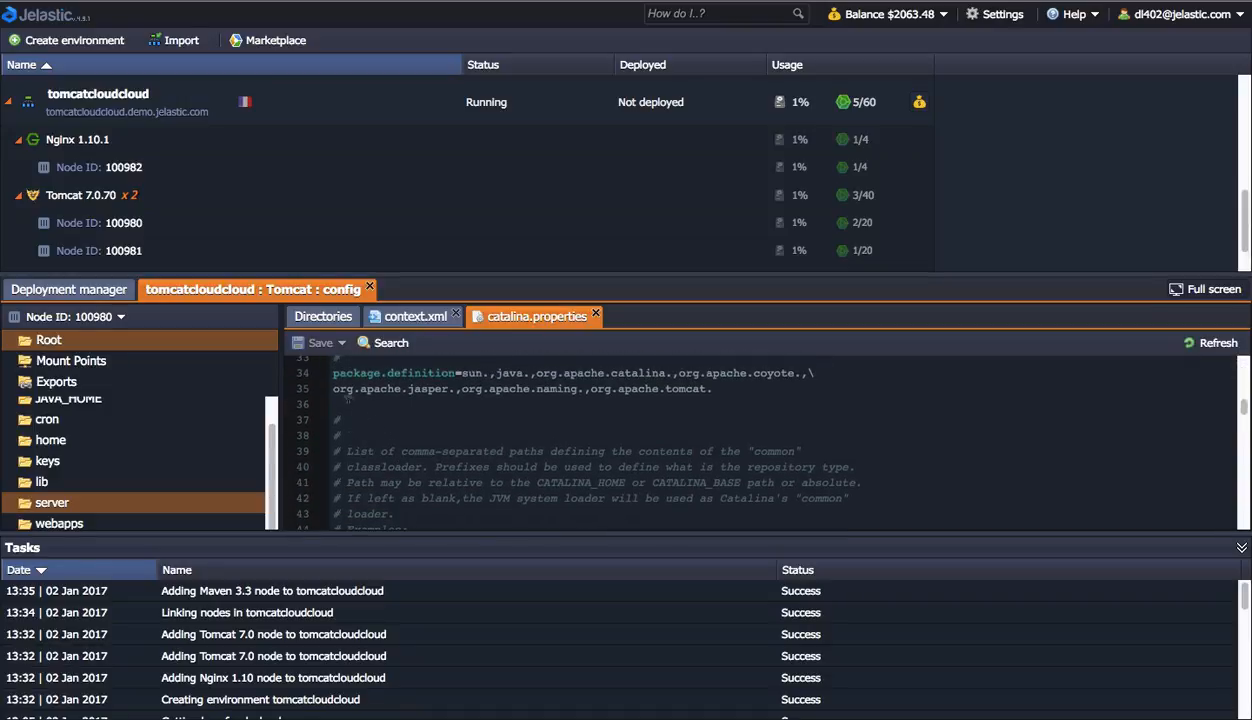
left_click(345, 399)
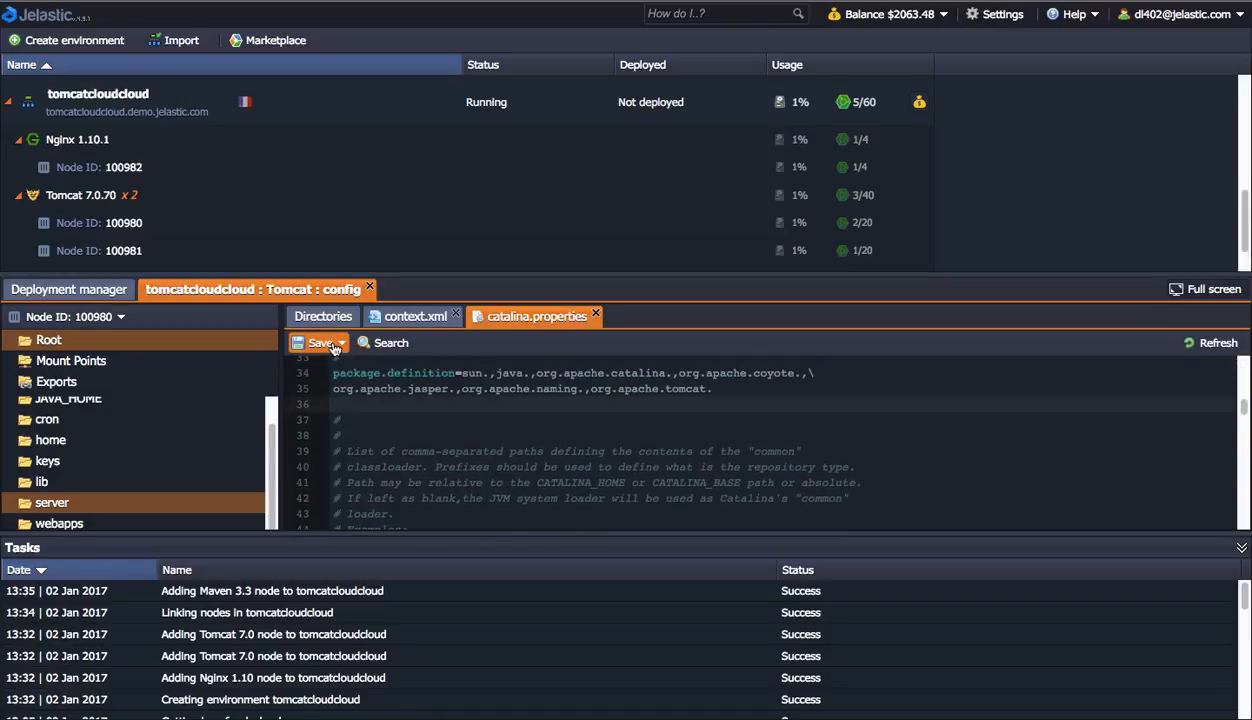
left_click(322, 343)
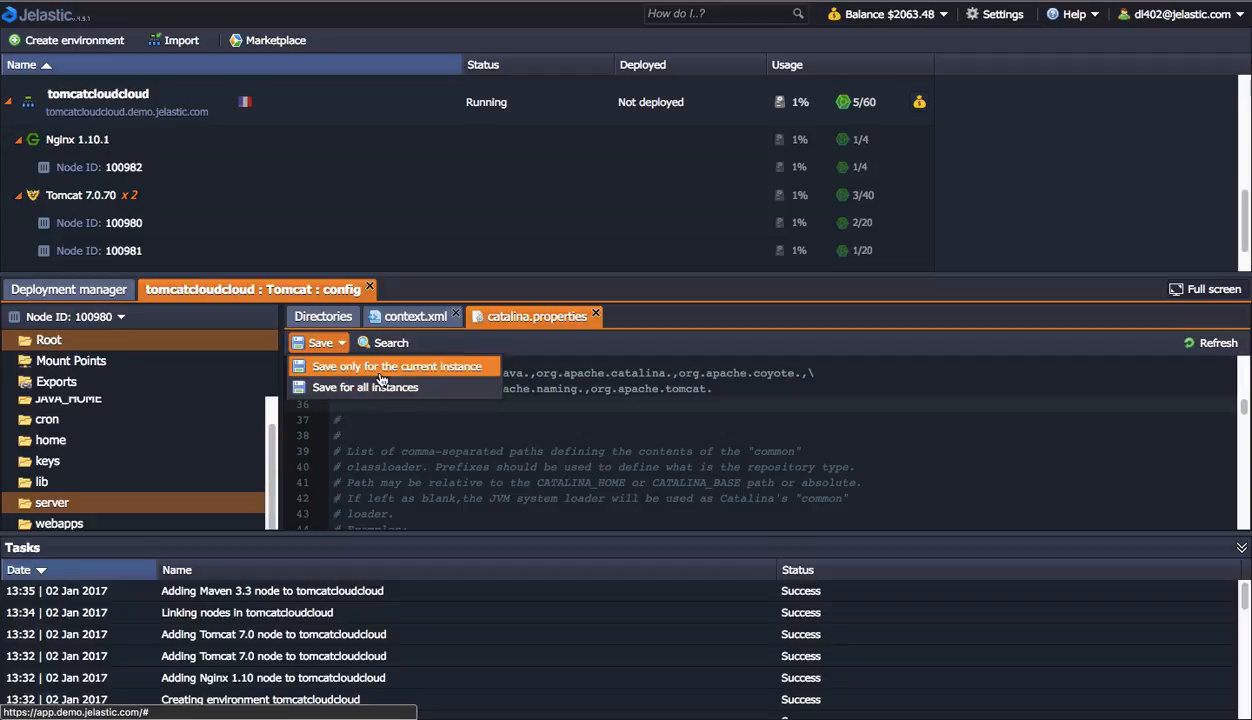
left_click(422, 390)
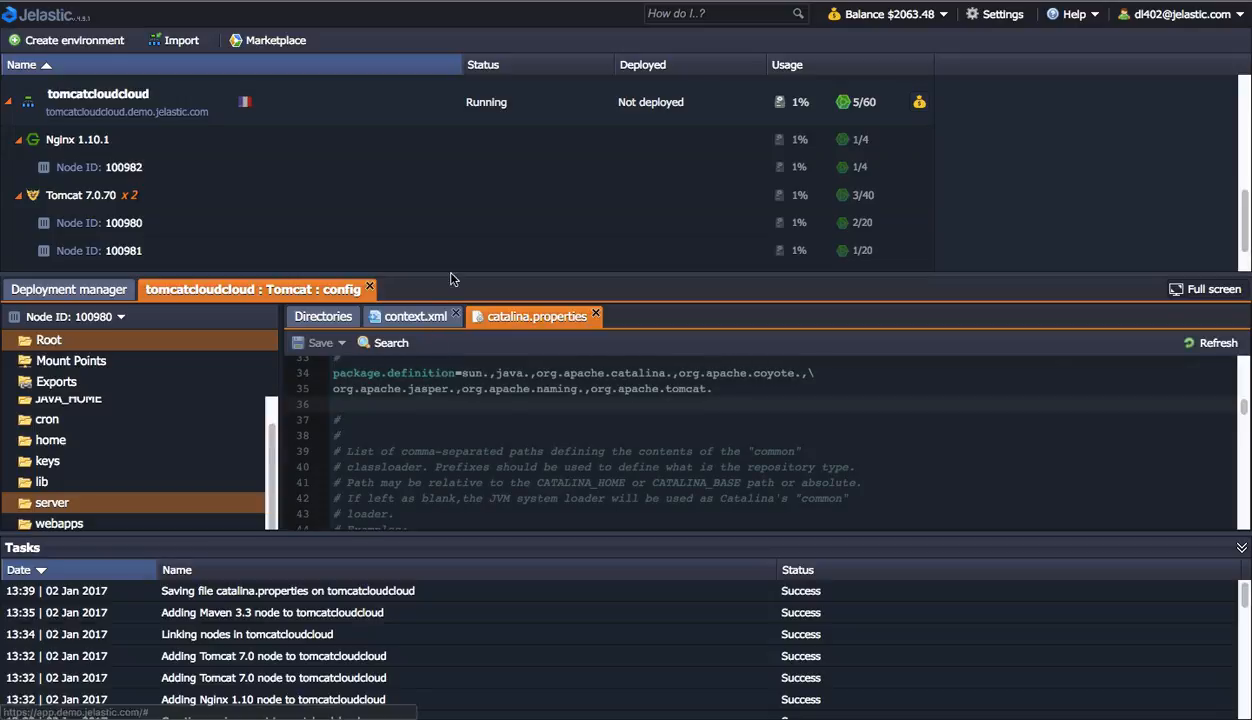
Return to the conf directory listing and show the management options available for the folder
mouse_move(436, 267)
left_click(322, 317)
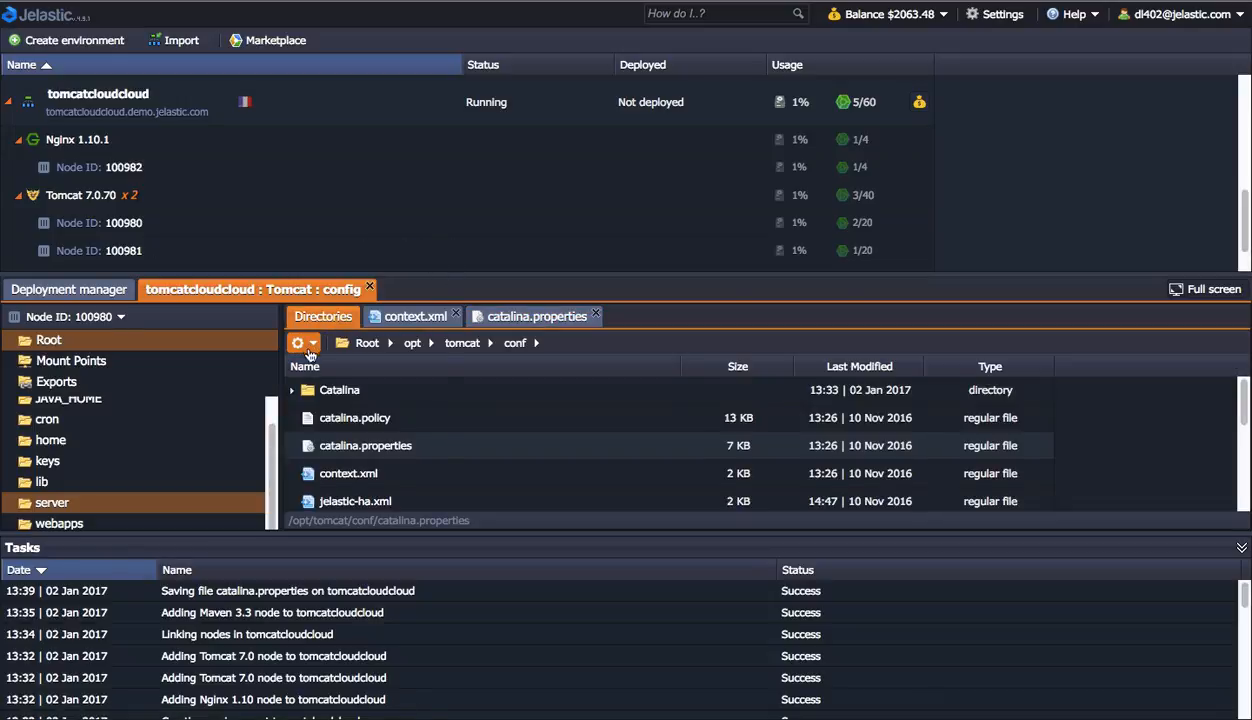
left_click(302, 342)
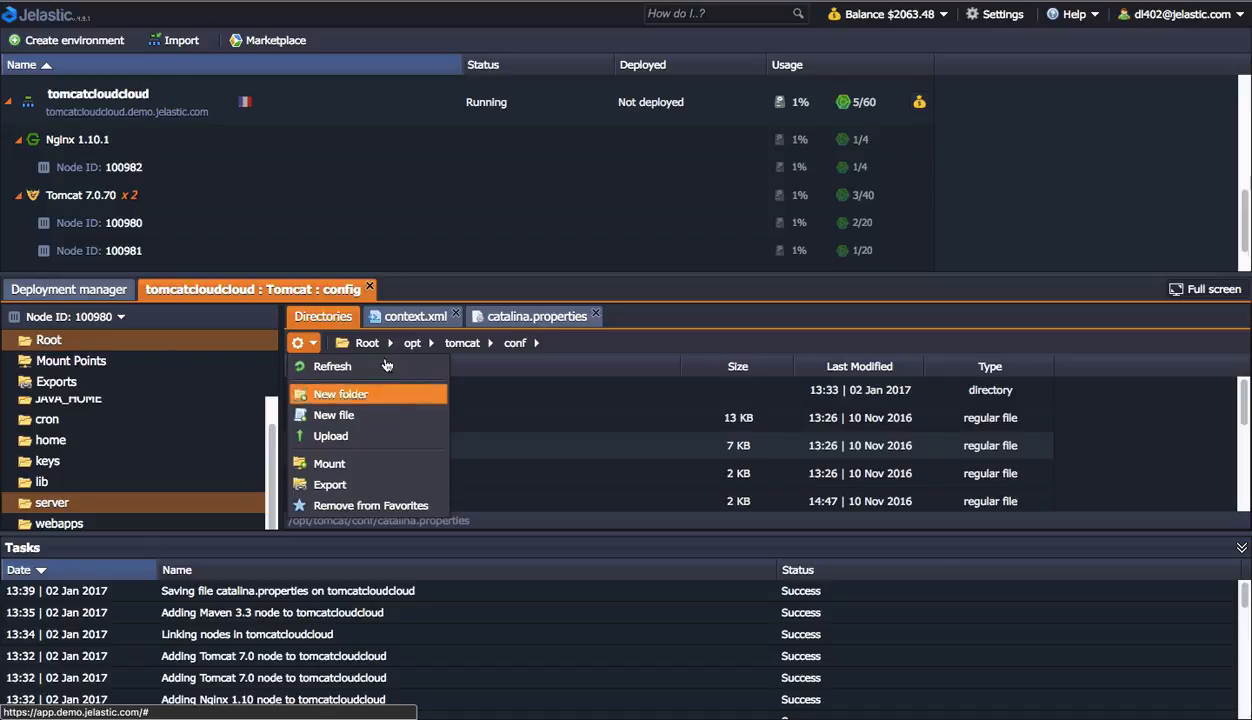
Open the Tomcat logs and read through the catalina log
mouse_move(384, 204)
left_click(423, 196)
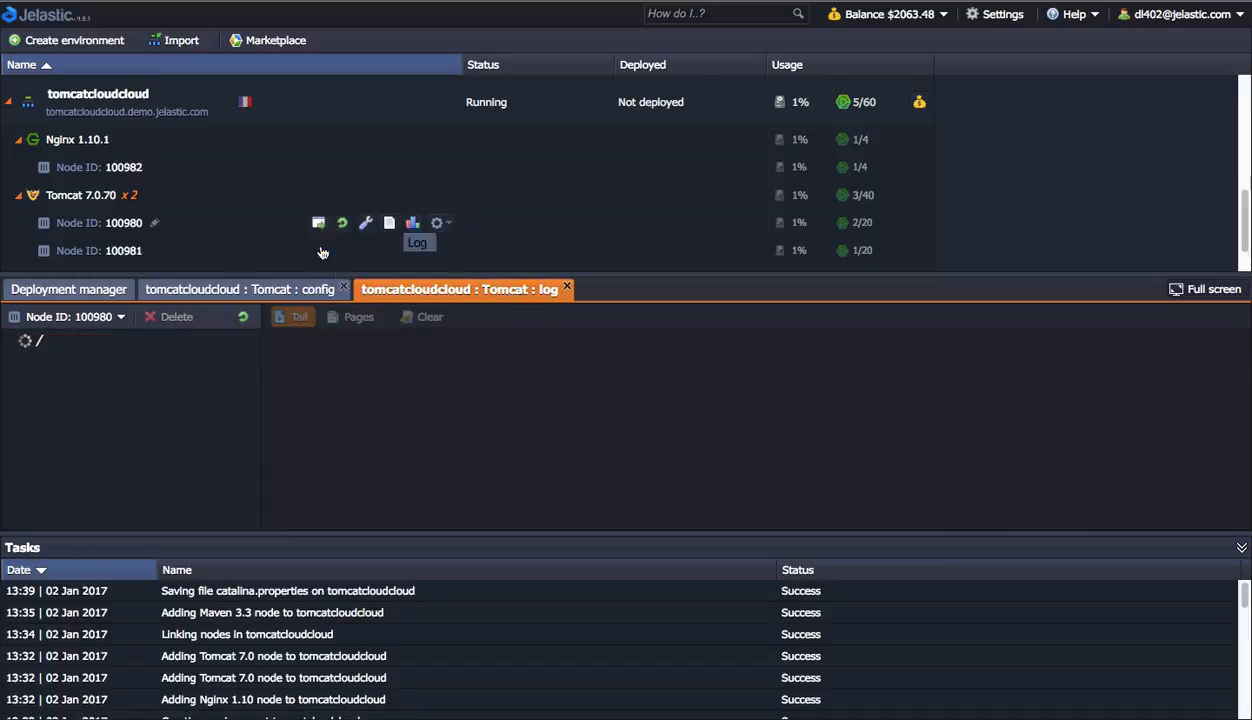
left_click(72, 361)
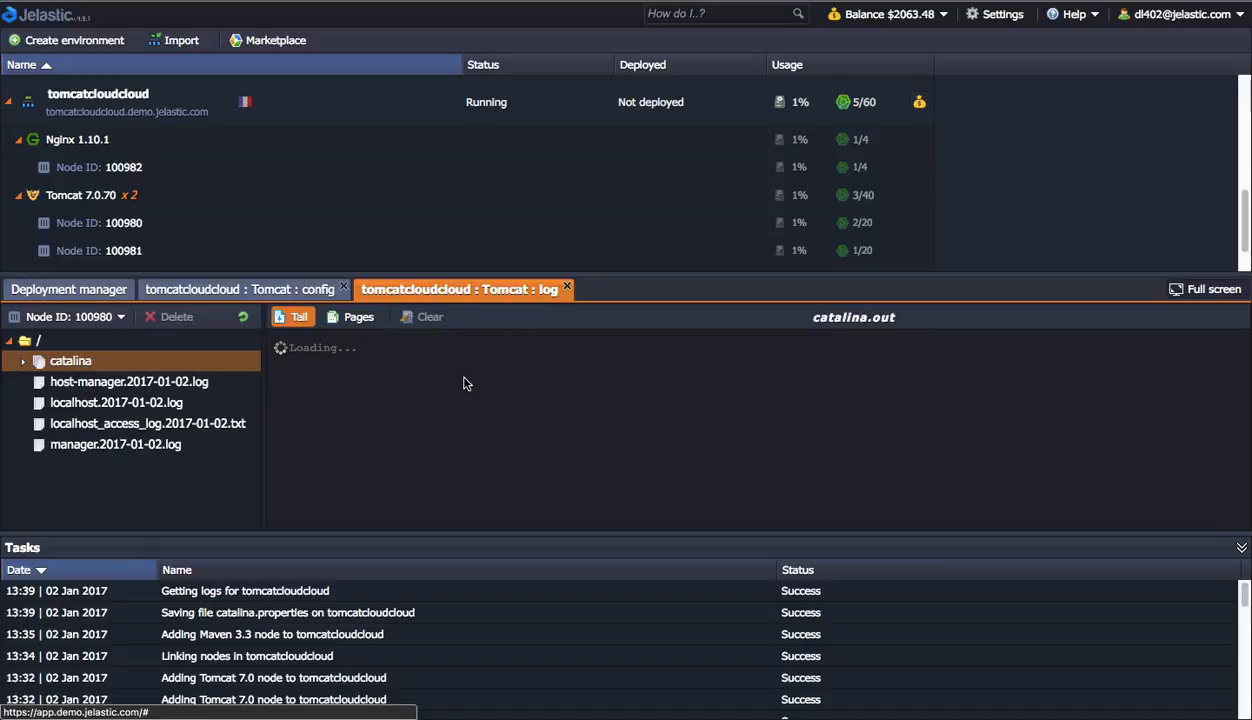
scroll(463, 385, "up", 5)
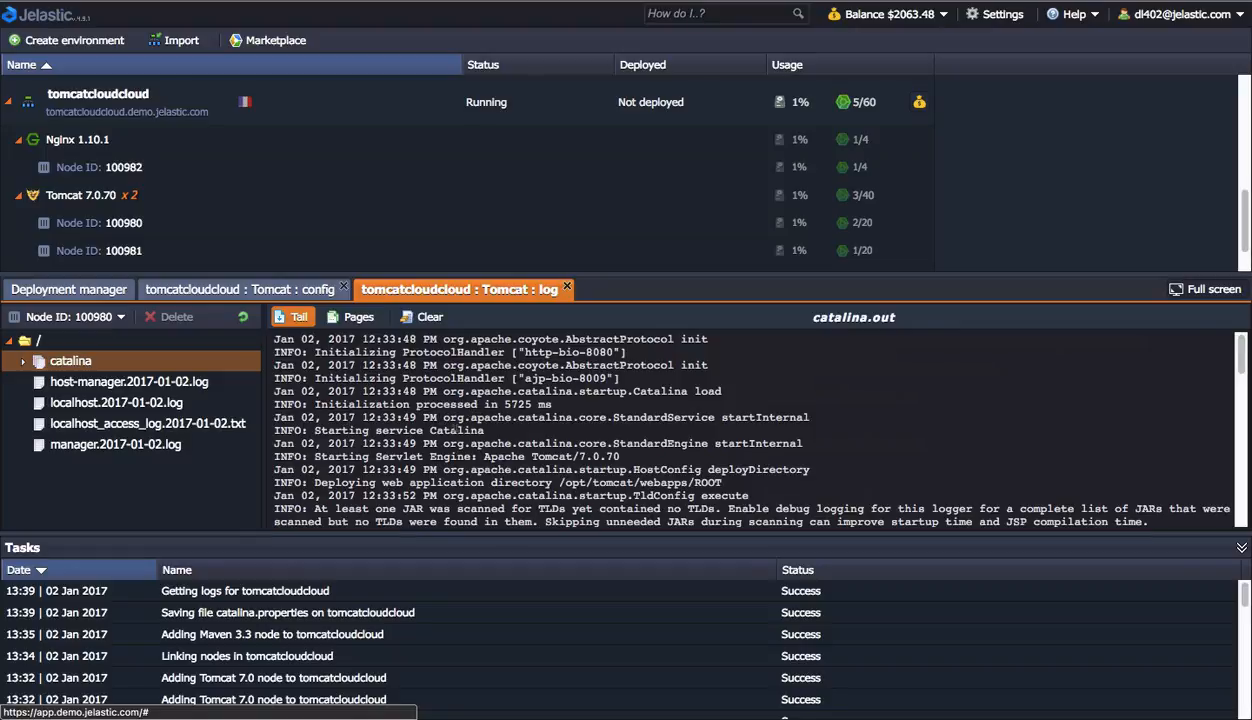
scroll(453, 427, "down", 1)
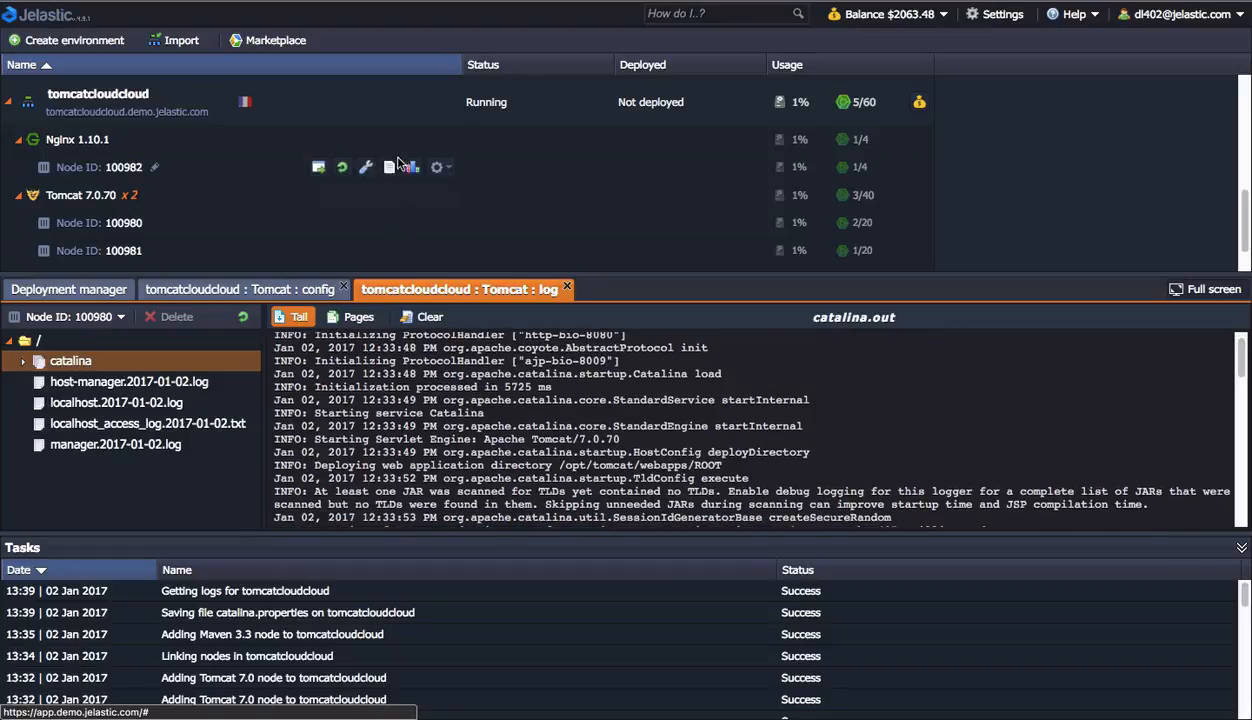
Open the Nginx node's logs and view the localhost log and access.log
left_click(389, 168)
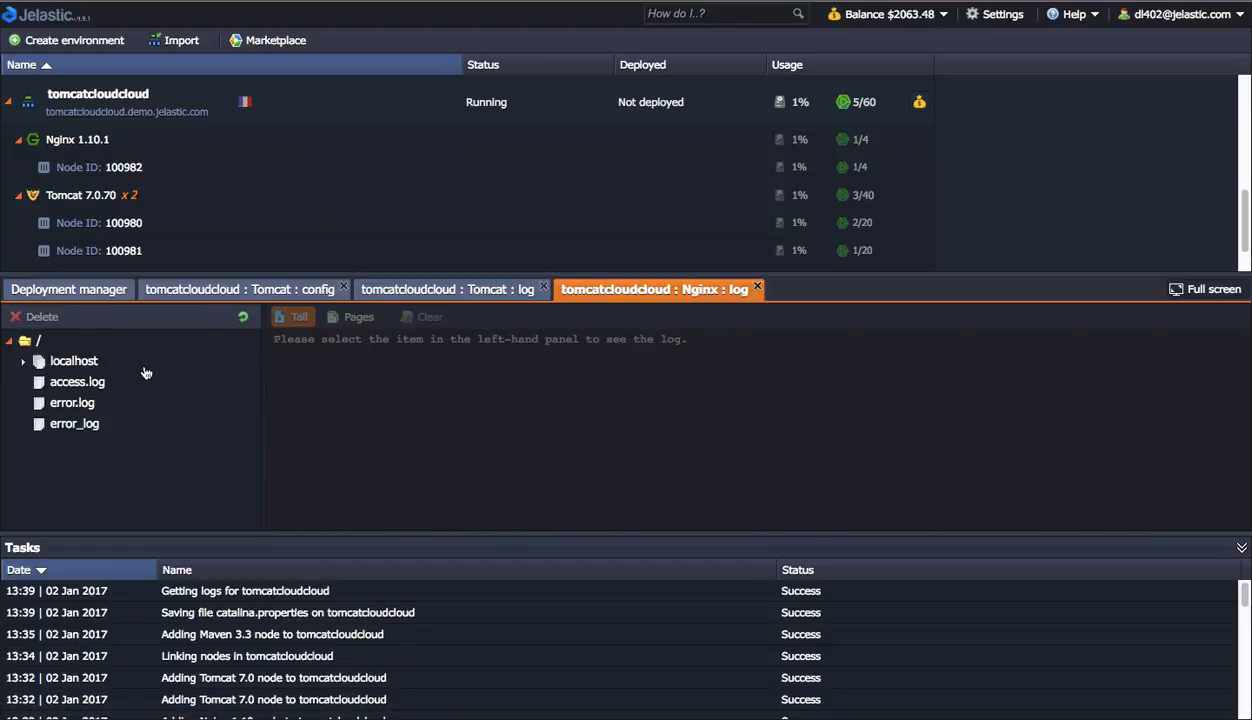
left_click(82, 358)
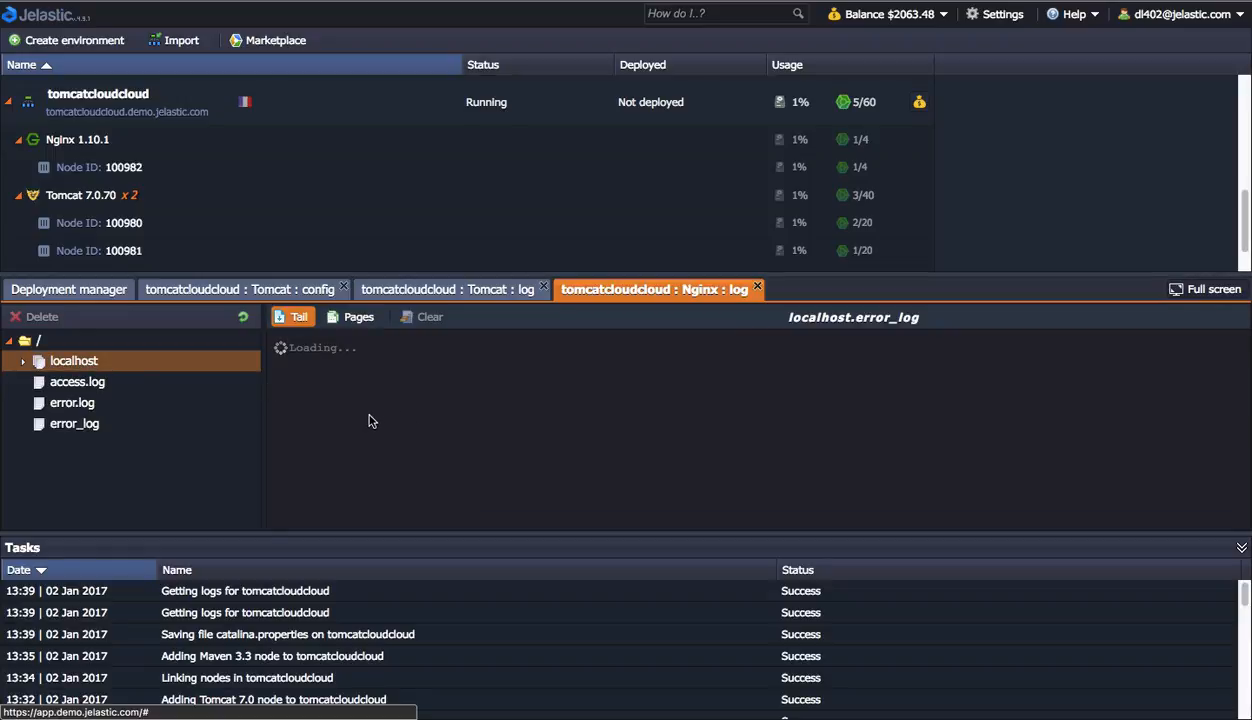
mouse_move(484, 224)
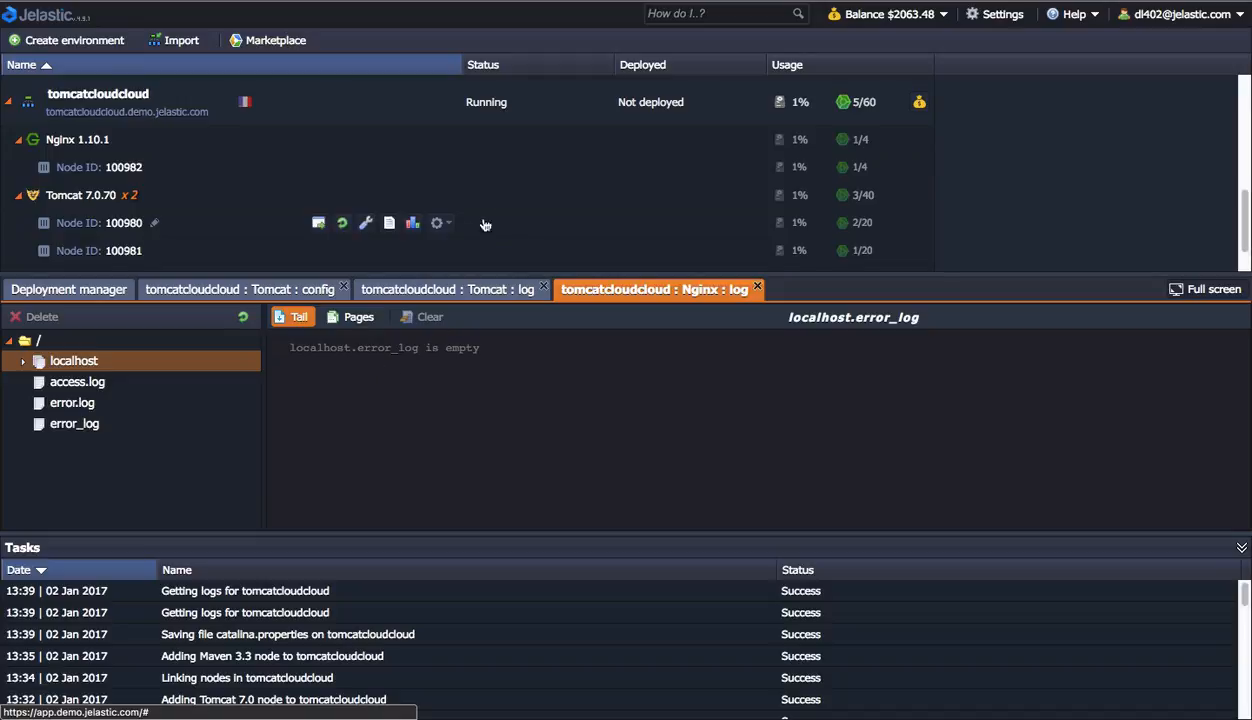
left_click(72, 382)
Examine the Nginx node's CPU, RAM, network and disk statistics in full screen, and restore the normal view
mouse_move(567, 179)
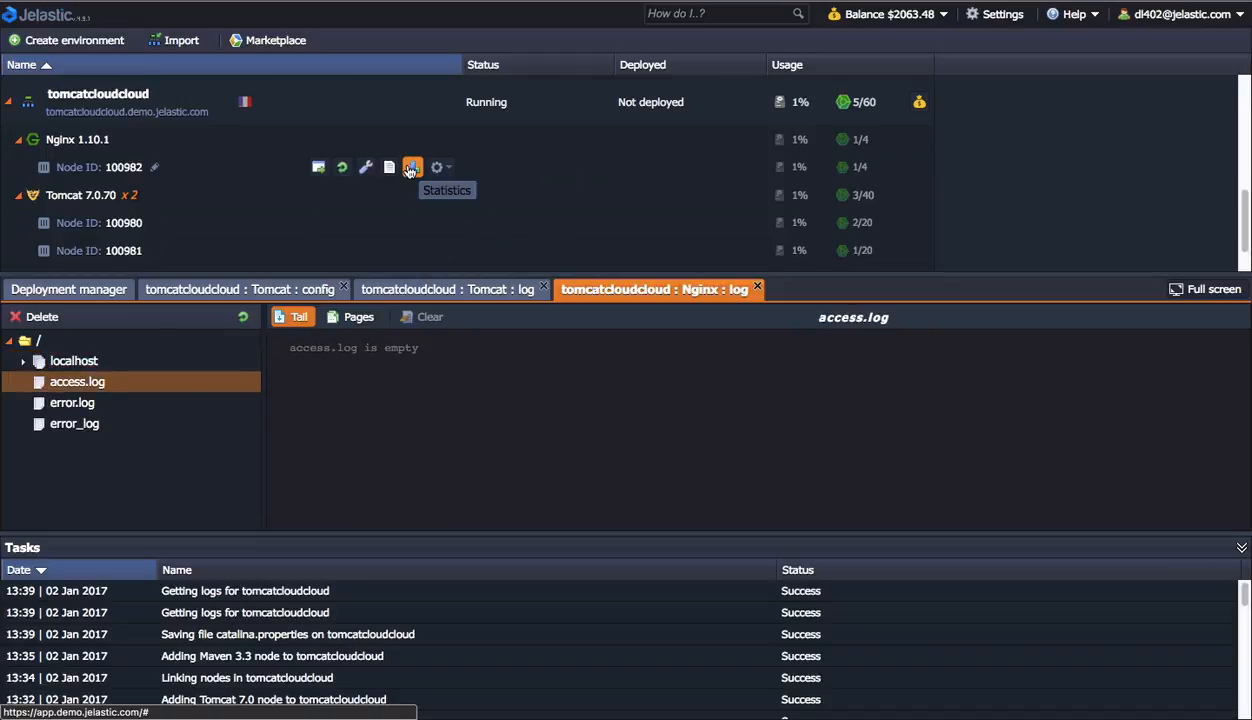
left_click(410, 168)
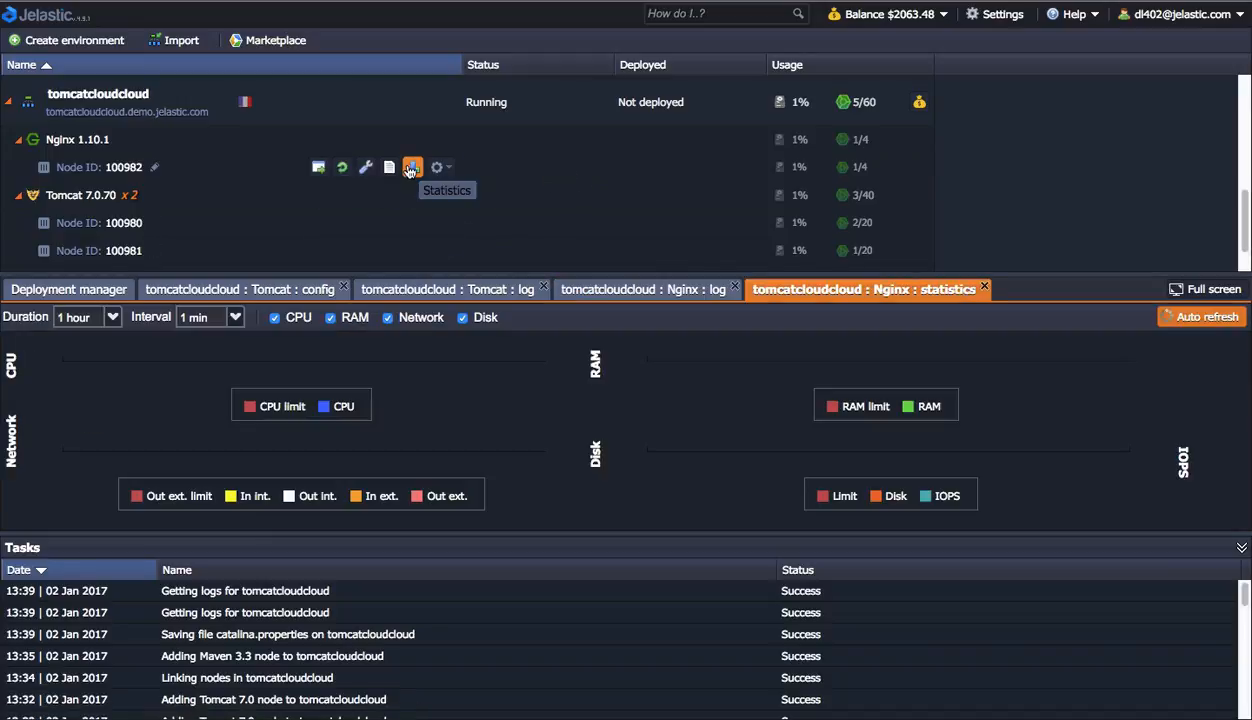
left_click(1200, 291)
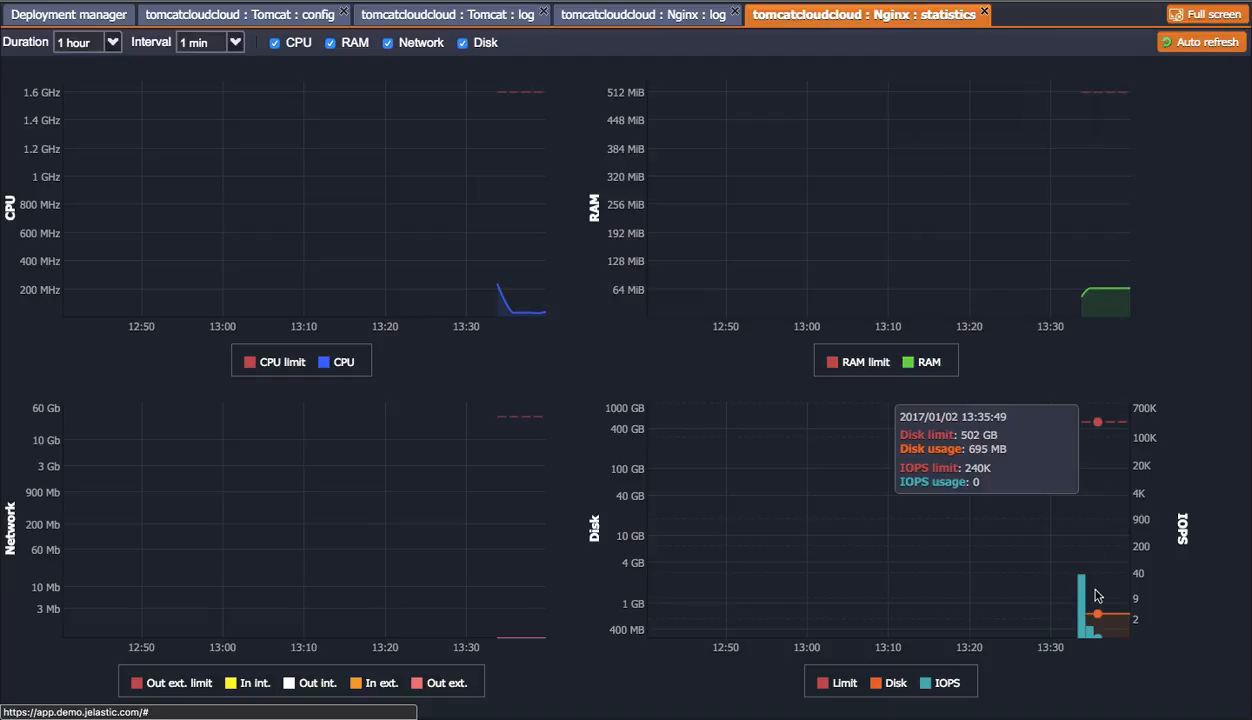
left_click(1207, 14)
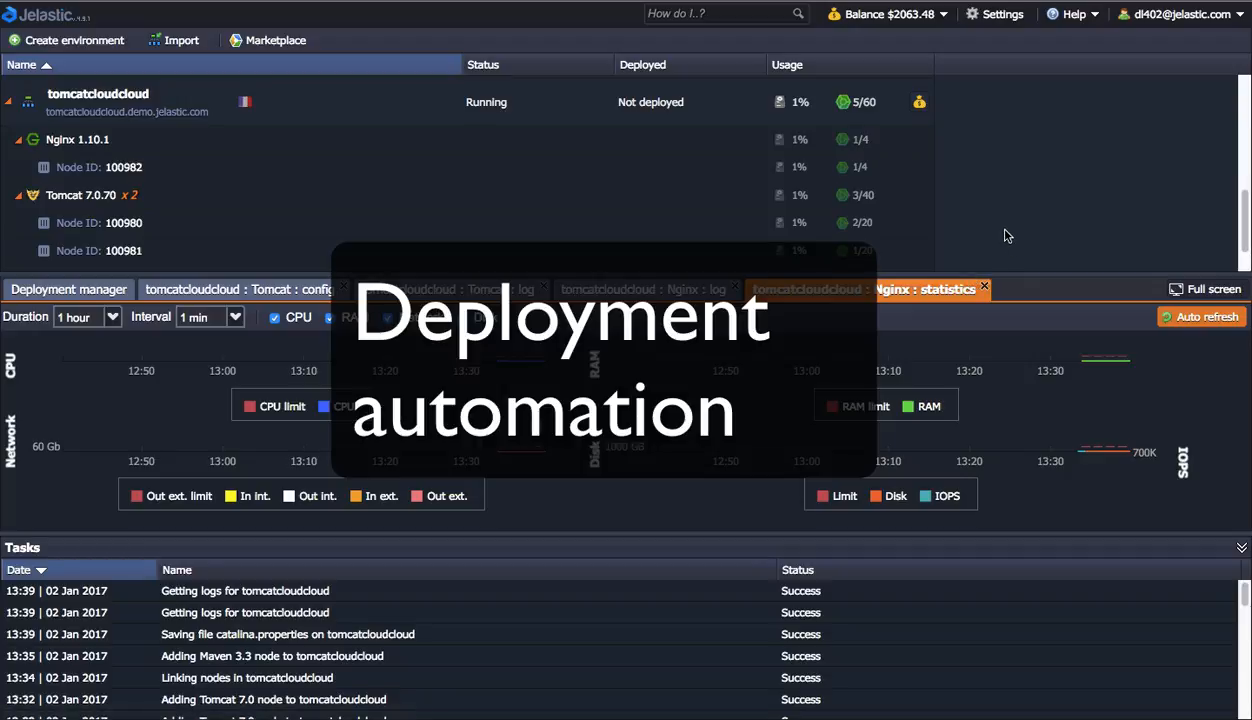
Bring up the deployment manager, open the tomcatcloudcloud environment in the browser, and look over its start page
left_click(90, 292)
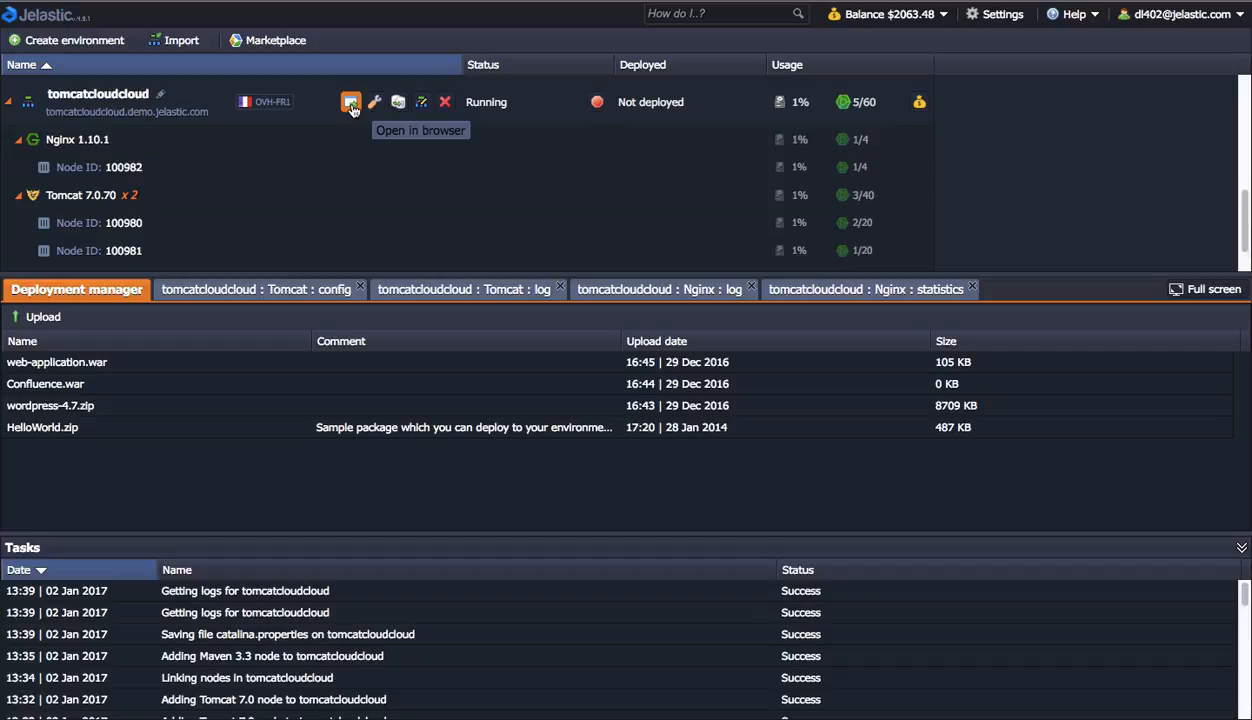
left_click(350, 103)
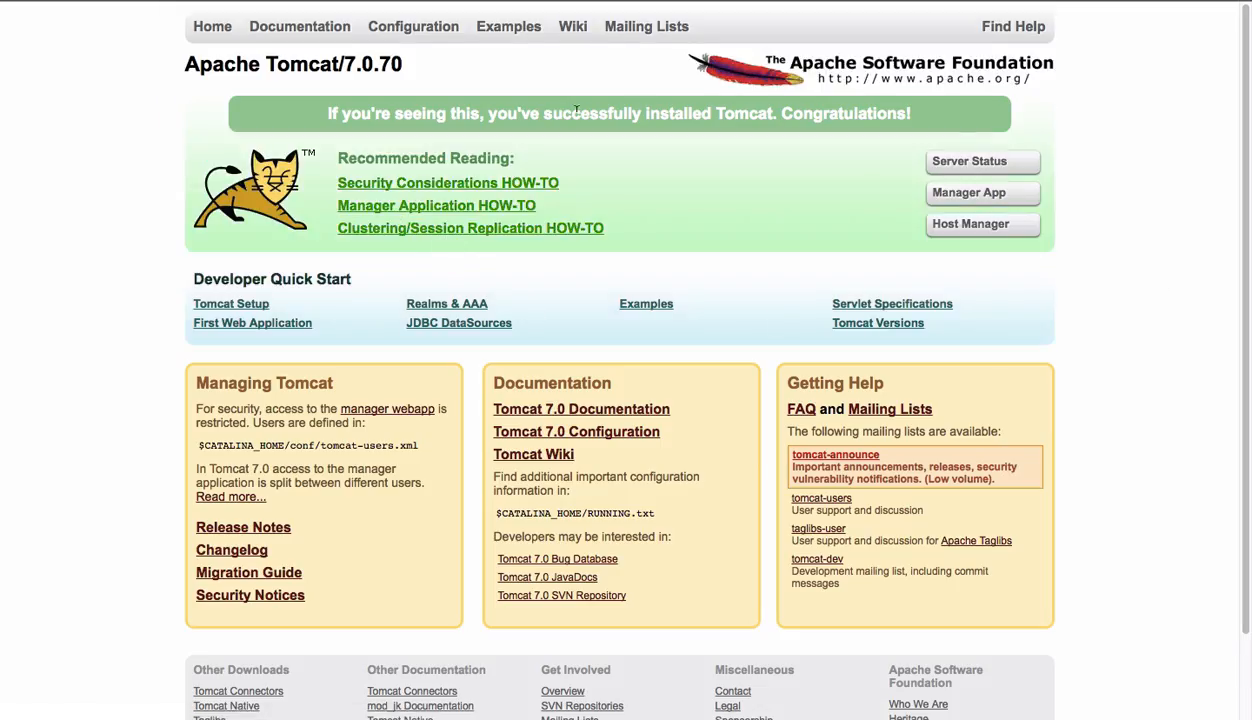
scroll(919, 460, "down", 1)
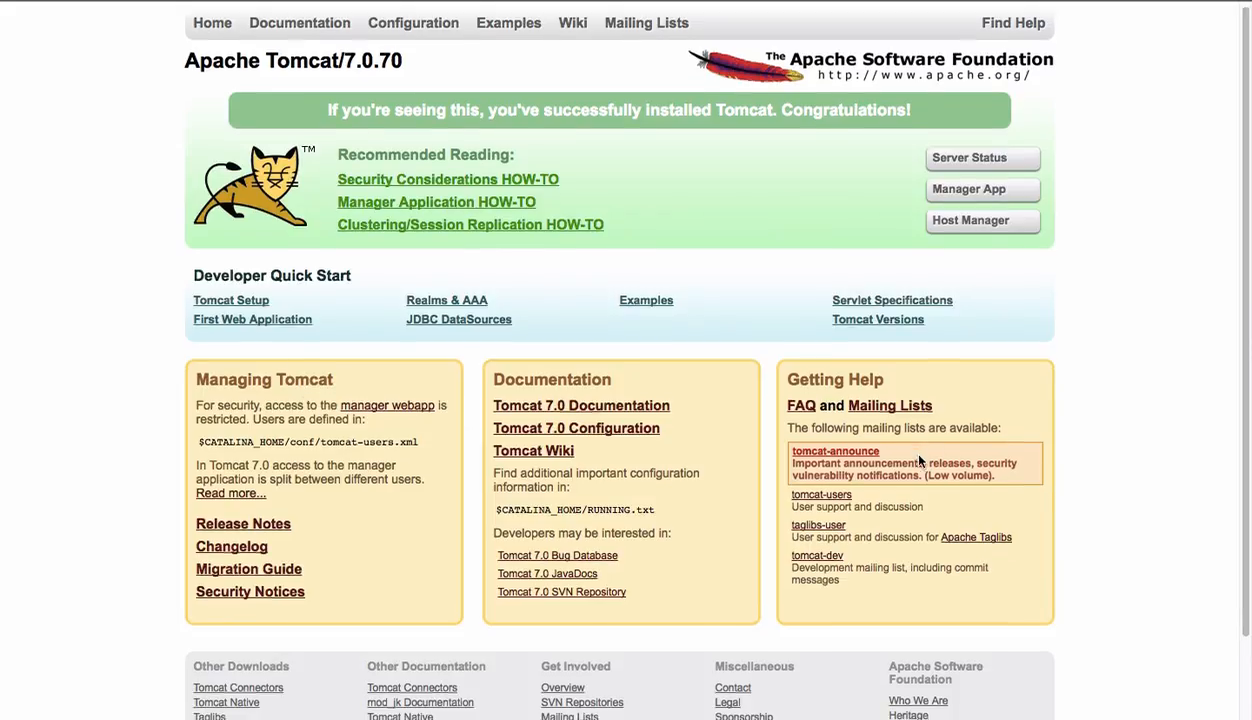
scroll(919, 460, "down", 2)
scroll(914, 466, "up", 2)
scroll(908, 469, "down", 2)
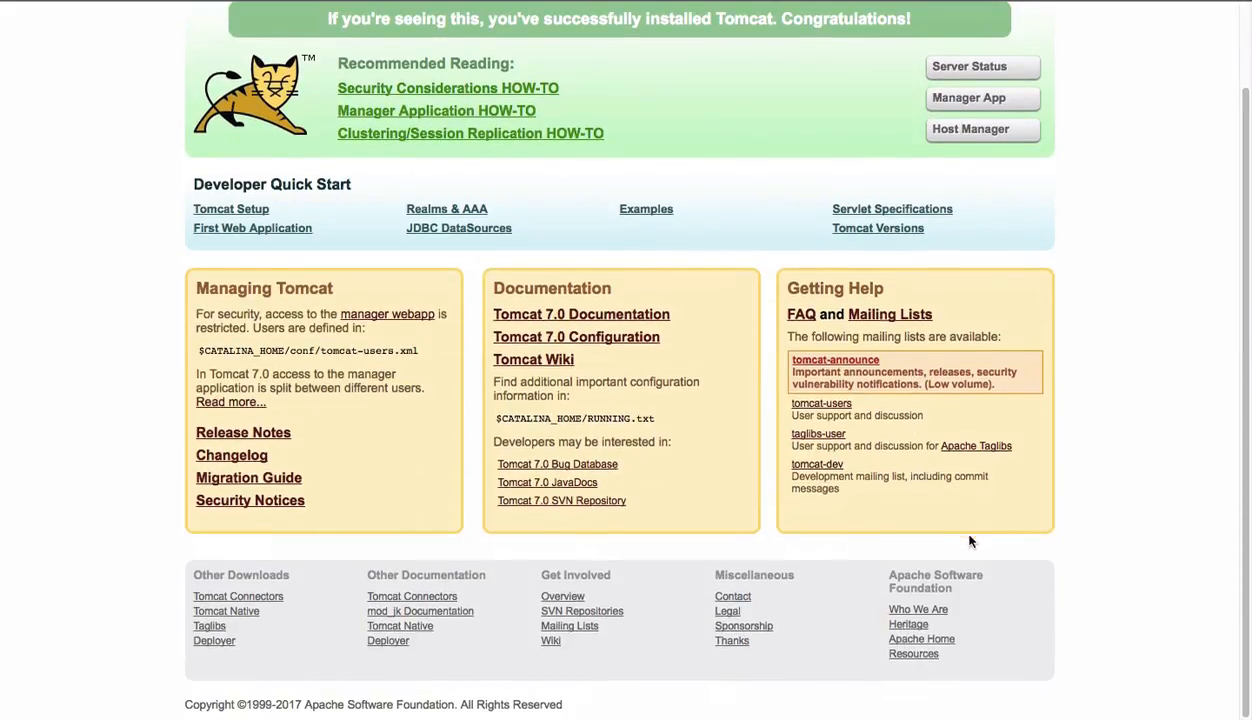
scroll(969, 541, "up", 2)
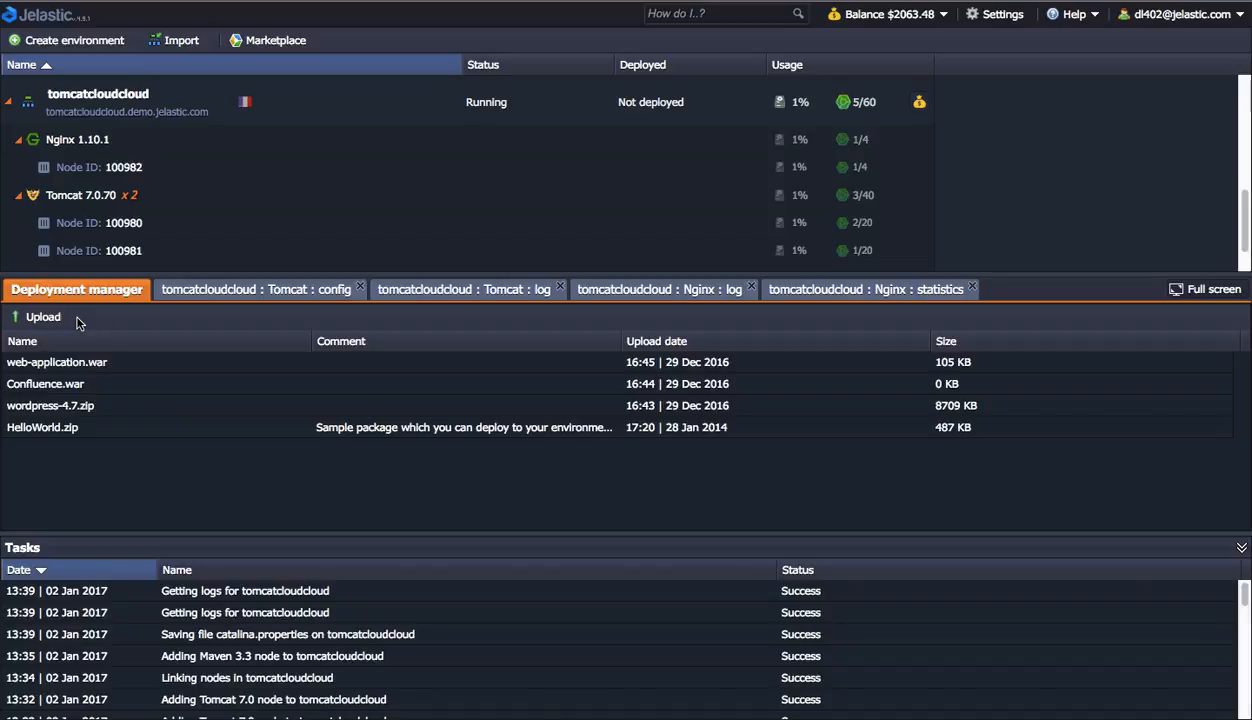
Review the local file and URL options for uploading an archive, and close the dialog without uploading
left_click(44, 317)
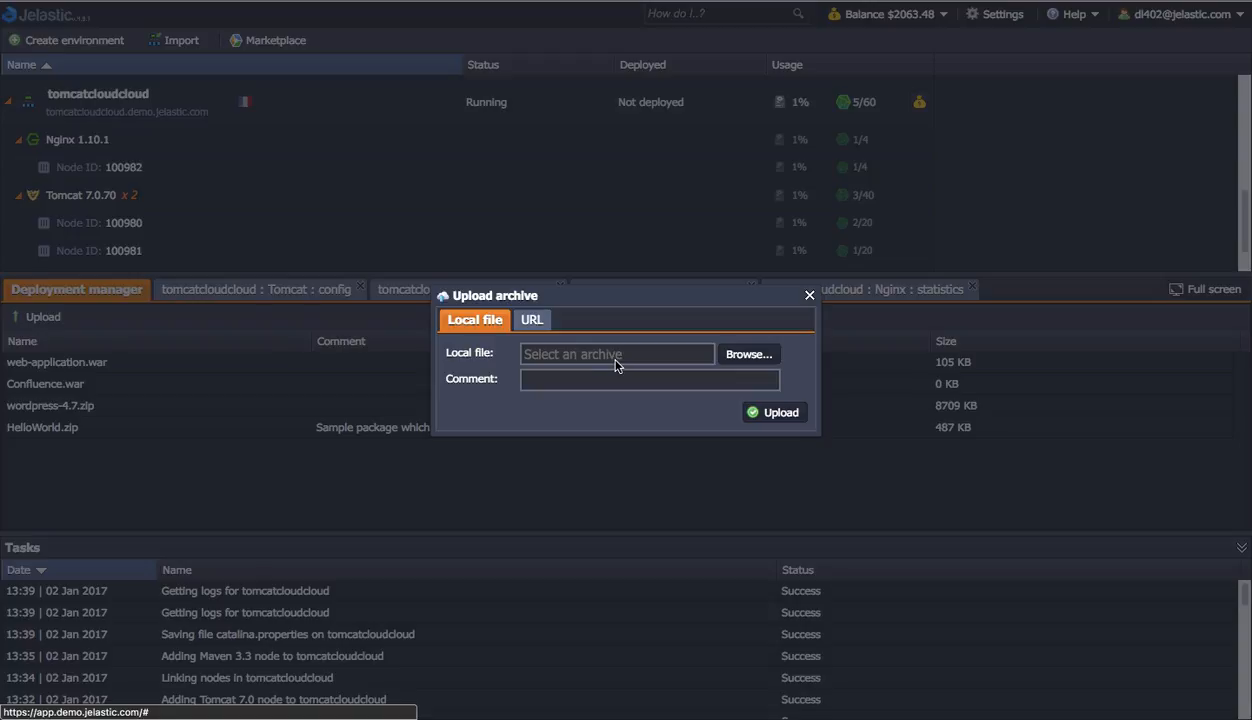
left_click(531, 319)
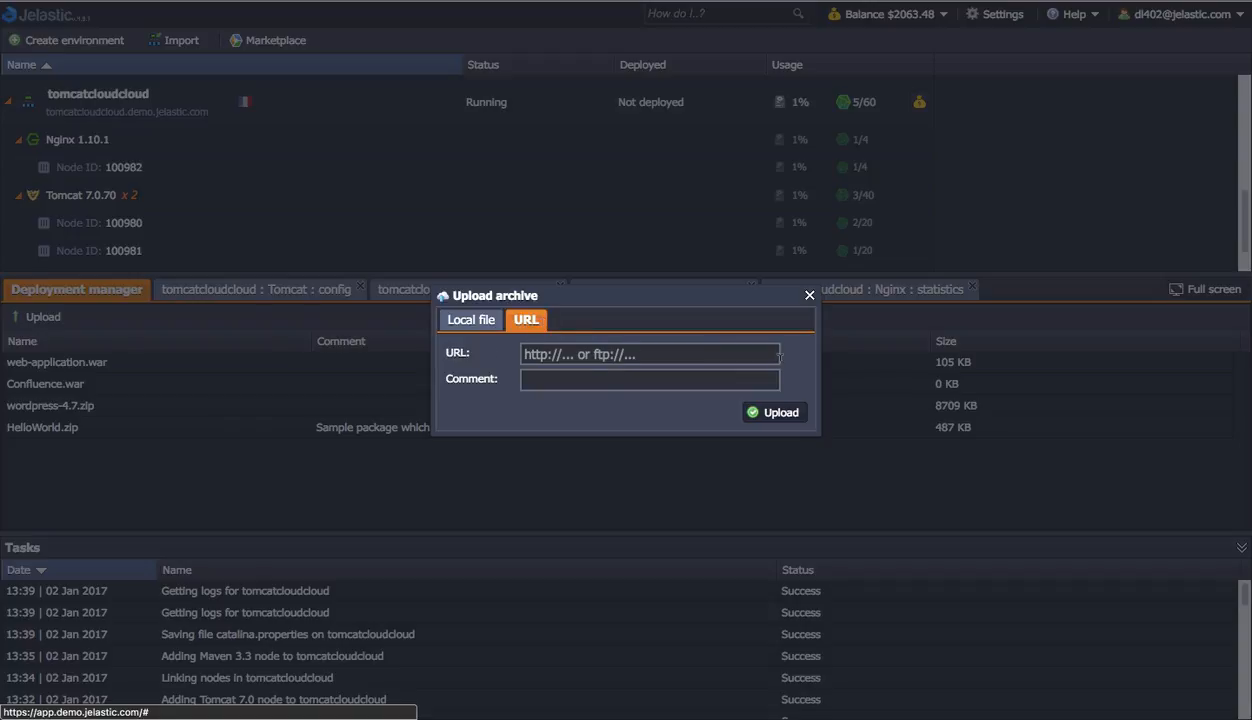
left_click(810, 296)
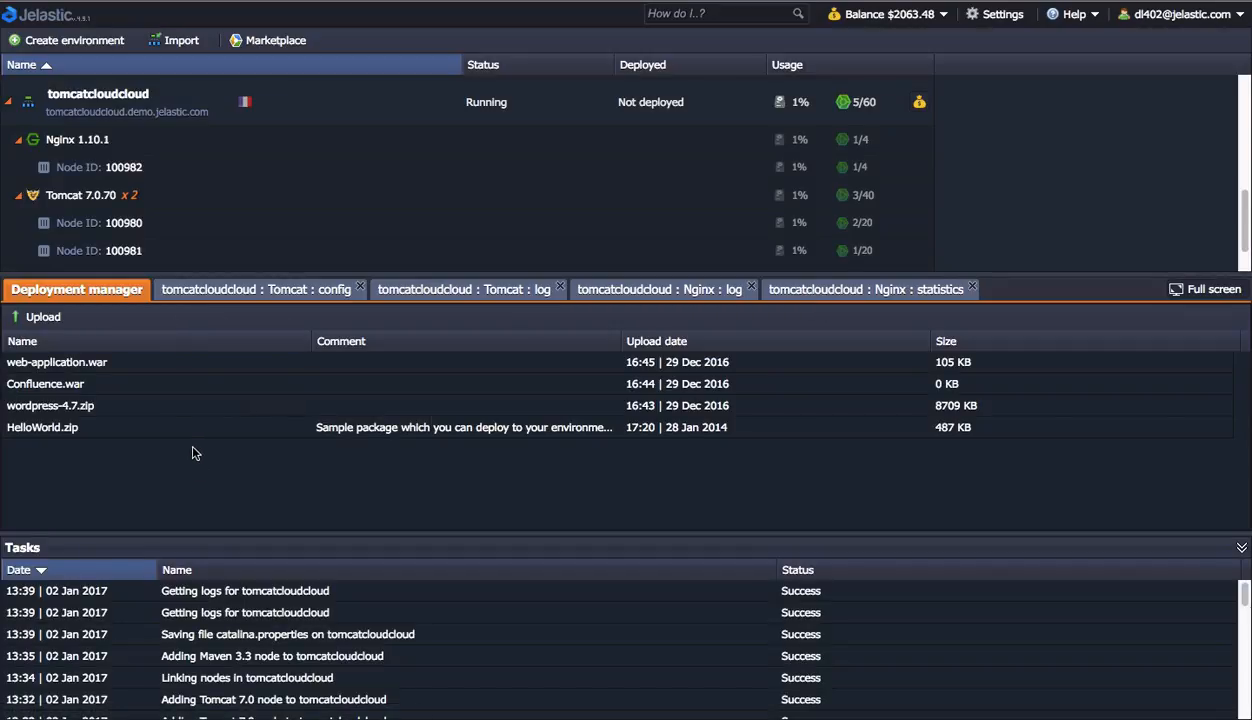
Deploy HelloWorld.zip to the tomcatcloudcloud environment with an empty context name and a 30-second sequential deployment delay
mouse_move(160, 436)
left_click(264, 430)
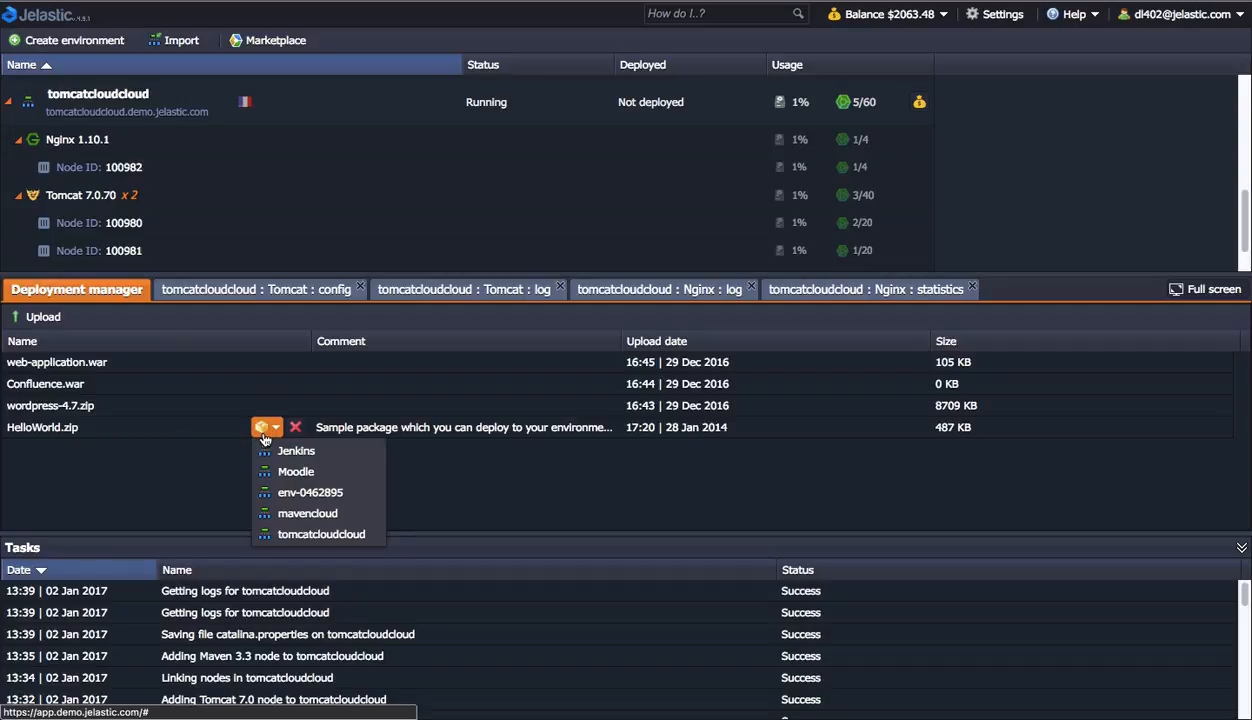
left_click(324, 535)
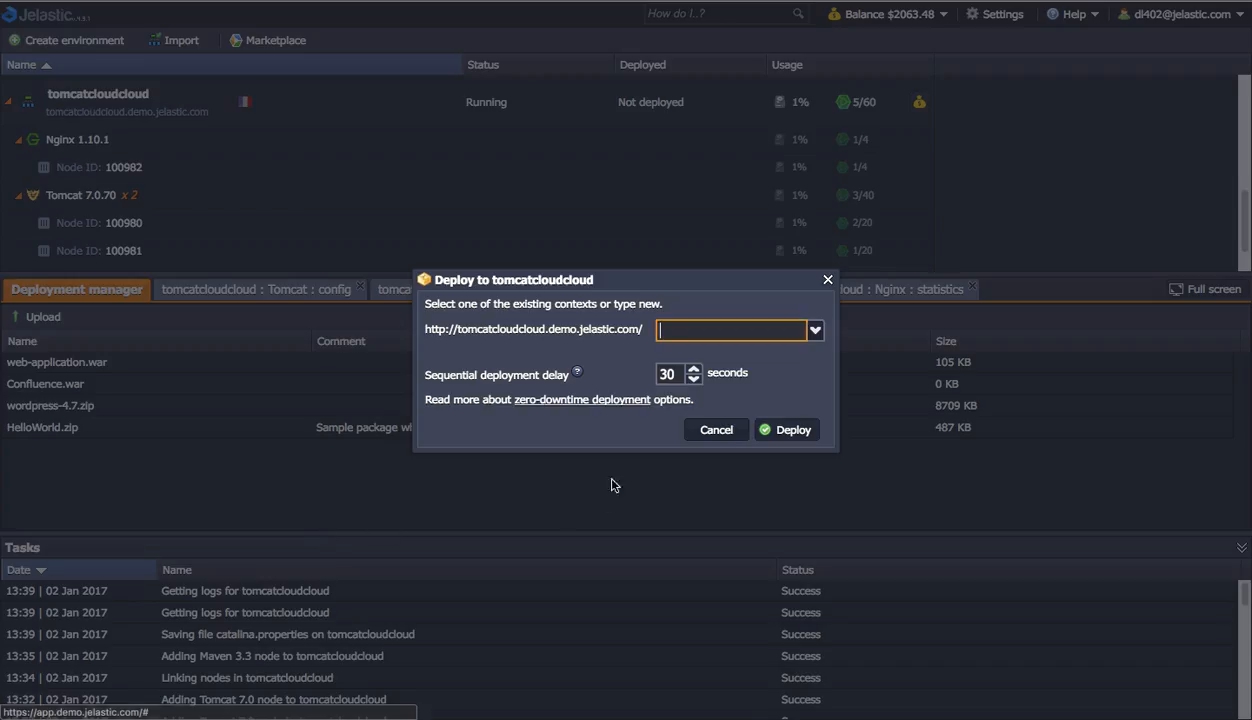
left_click(808, 441)
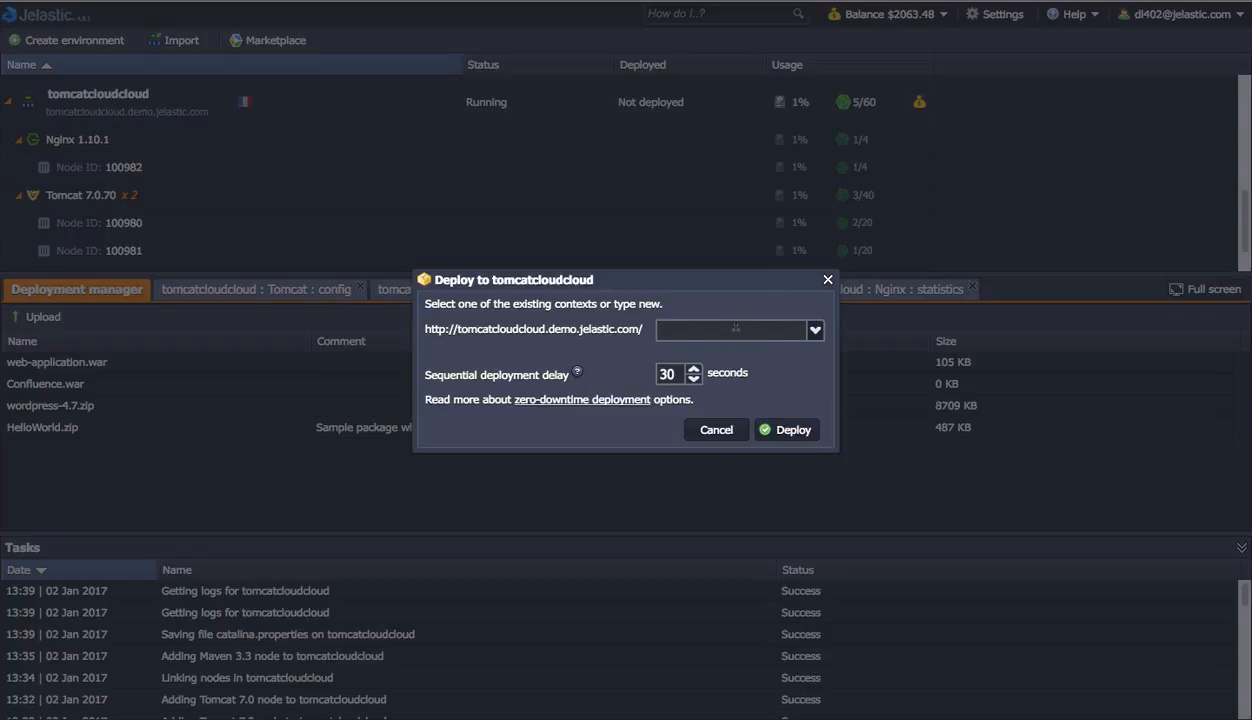
left_click(793, 432)
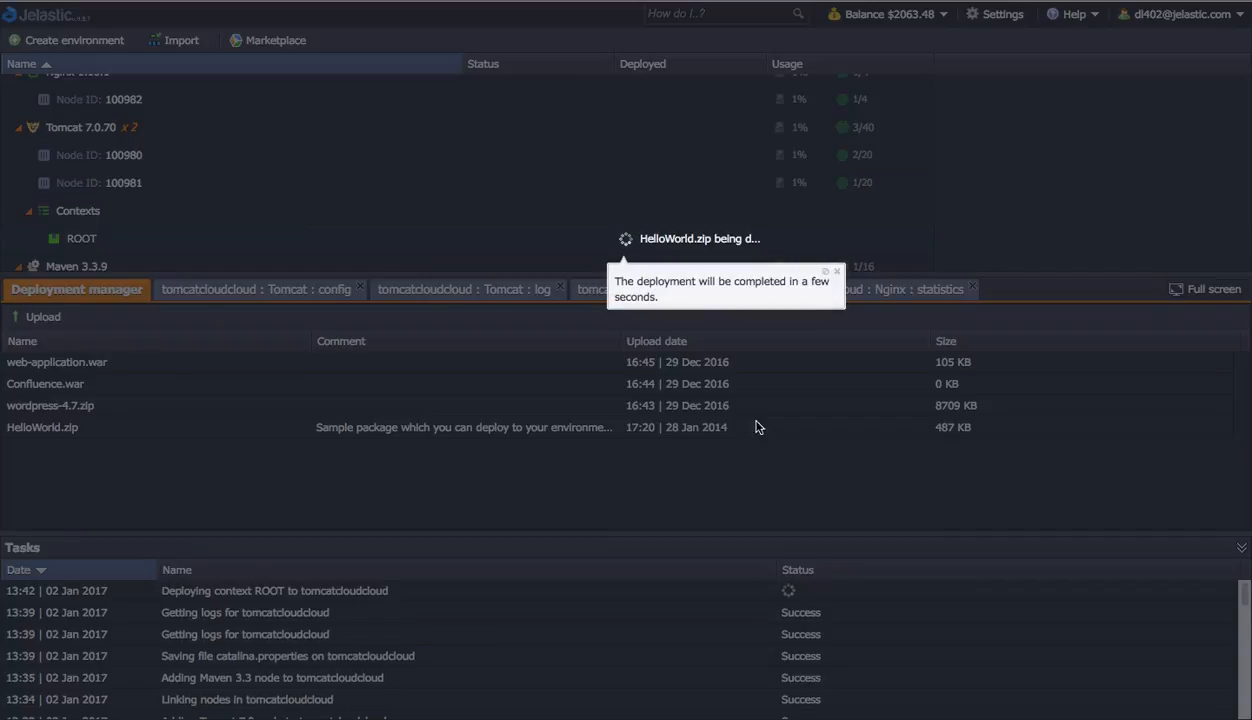
Dismiss the deployment notice and open the ROOT context with HelloWorld.zip in the browser
left_click(836, 271)
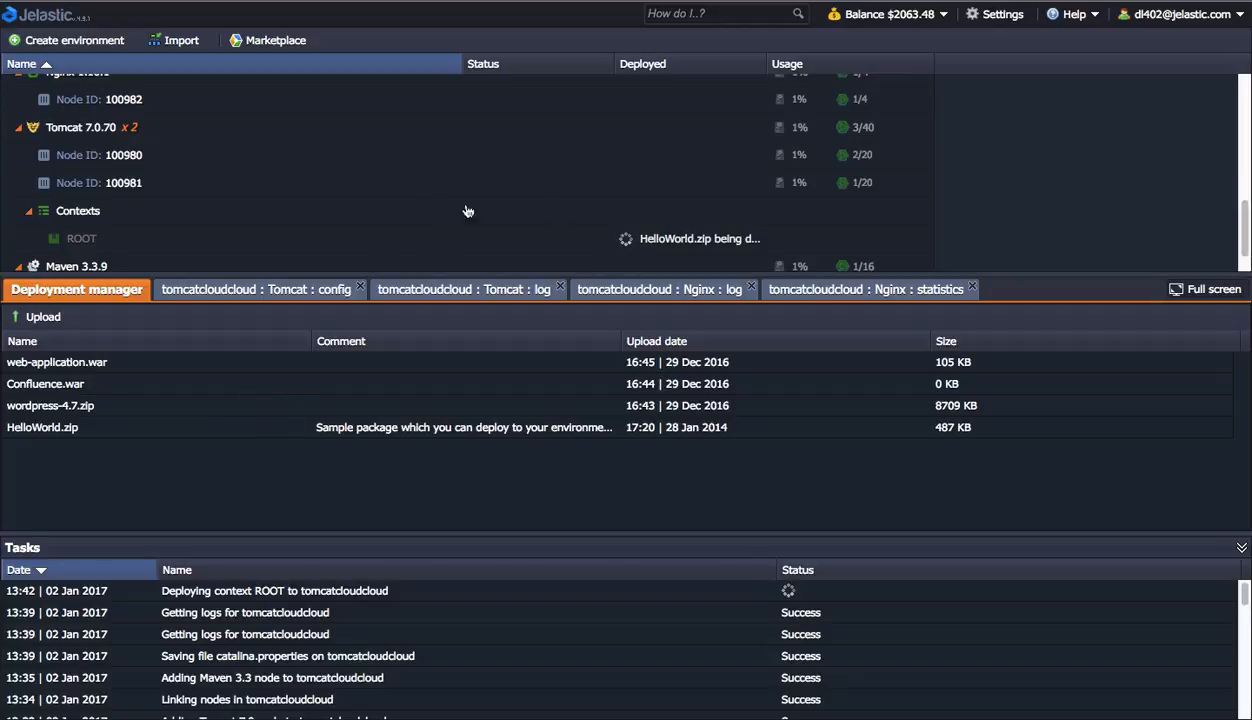
scroll(411, 210, "up", 1)
mouse_move(445, 148)
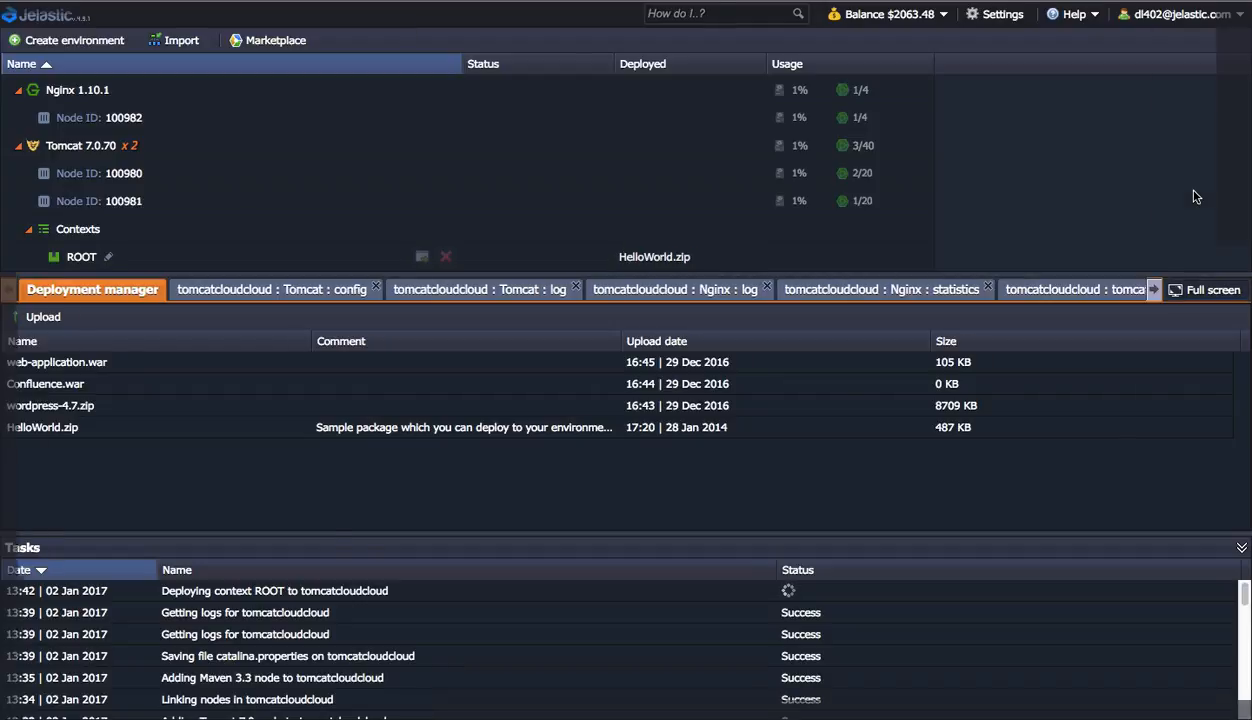
left_click(422, 260)
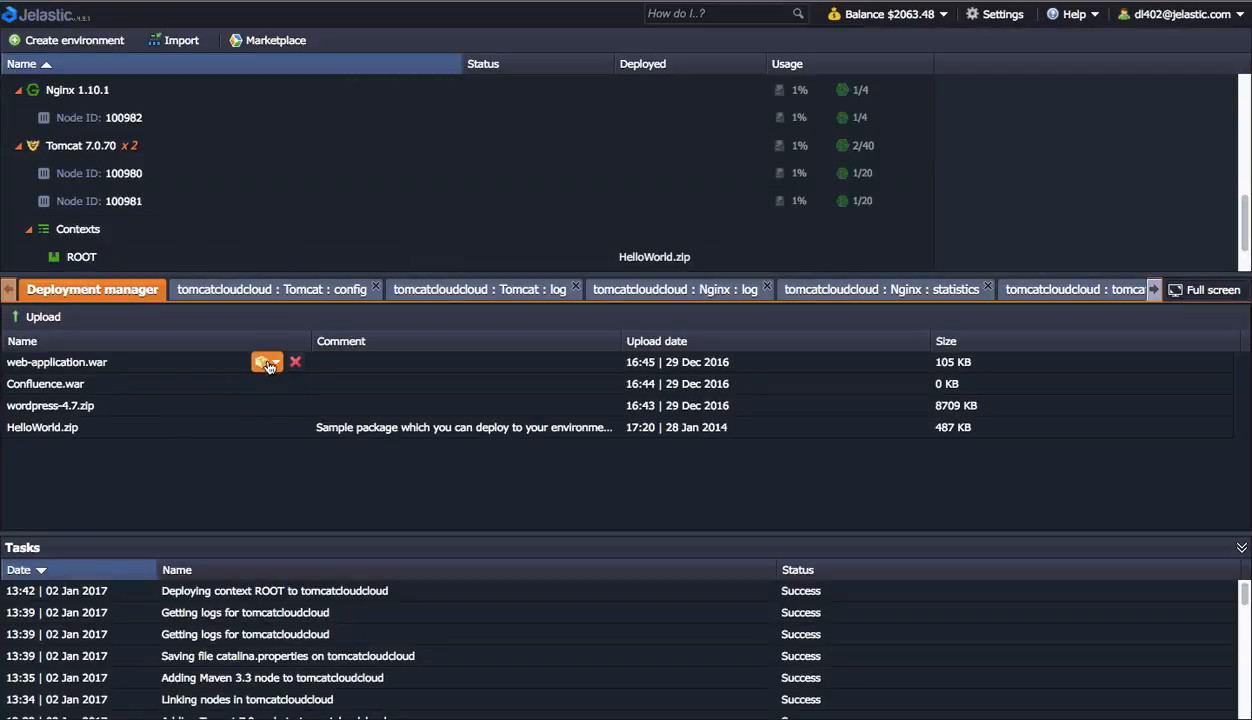
Deploy web-application.war to the tomcatcloudcloud environment with an empty context name and a 30-second sequential deployment delay
left_click(266, 363)
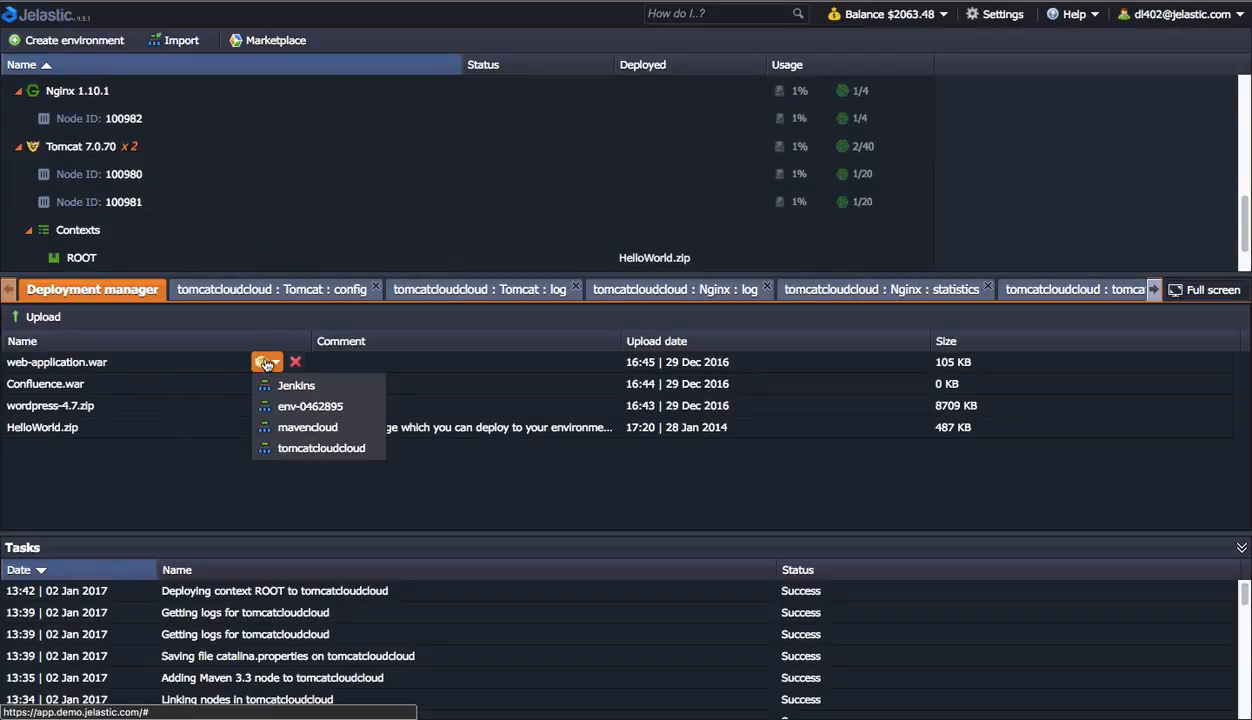
left_click(300, 449)
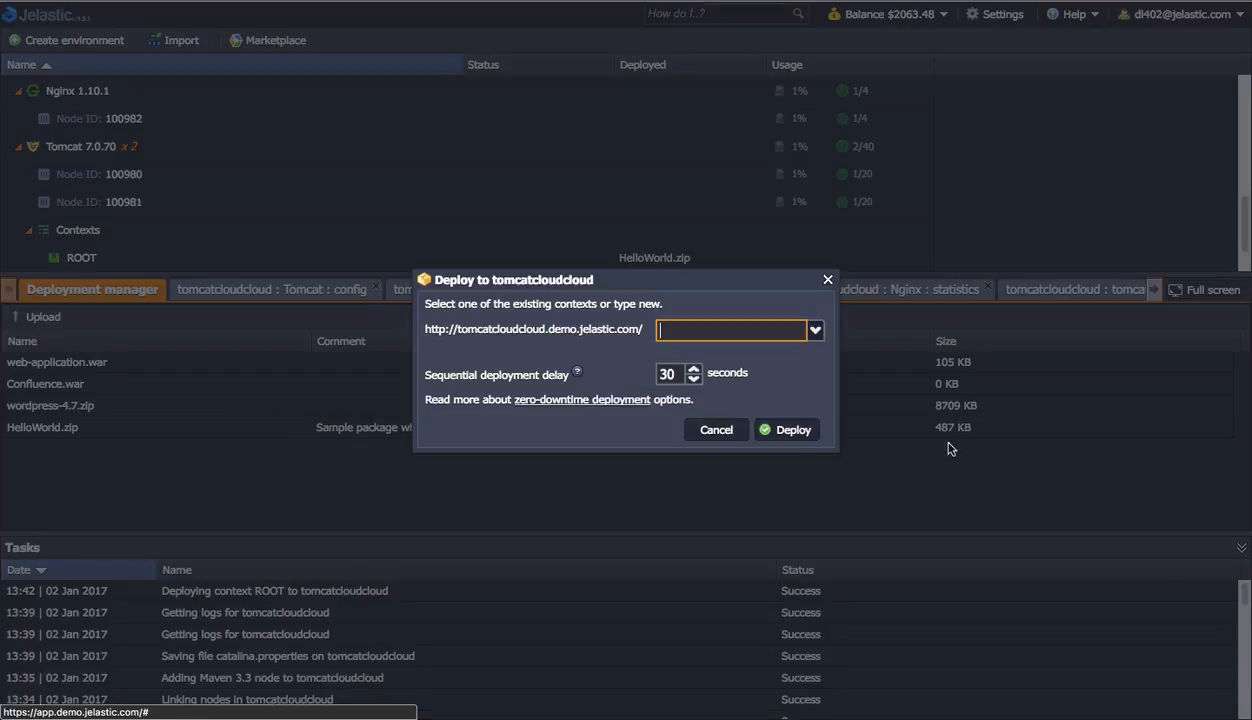
left_click(787, 430)
Open the ROOT context with web-application.war in the browser and try its MEM middle and CPU hard load tests
scroll(700, 208, "down", 2)
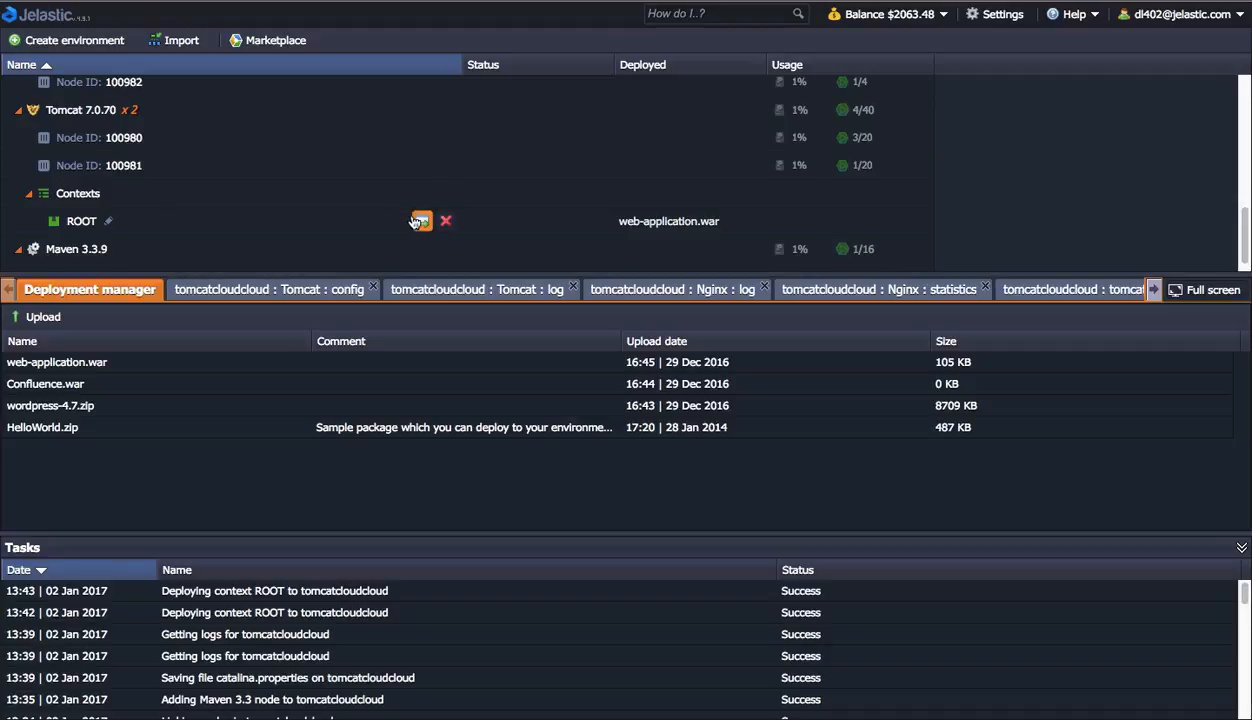
left_click(418, 212)
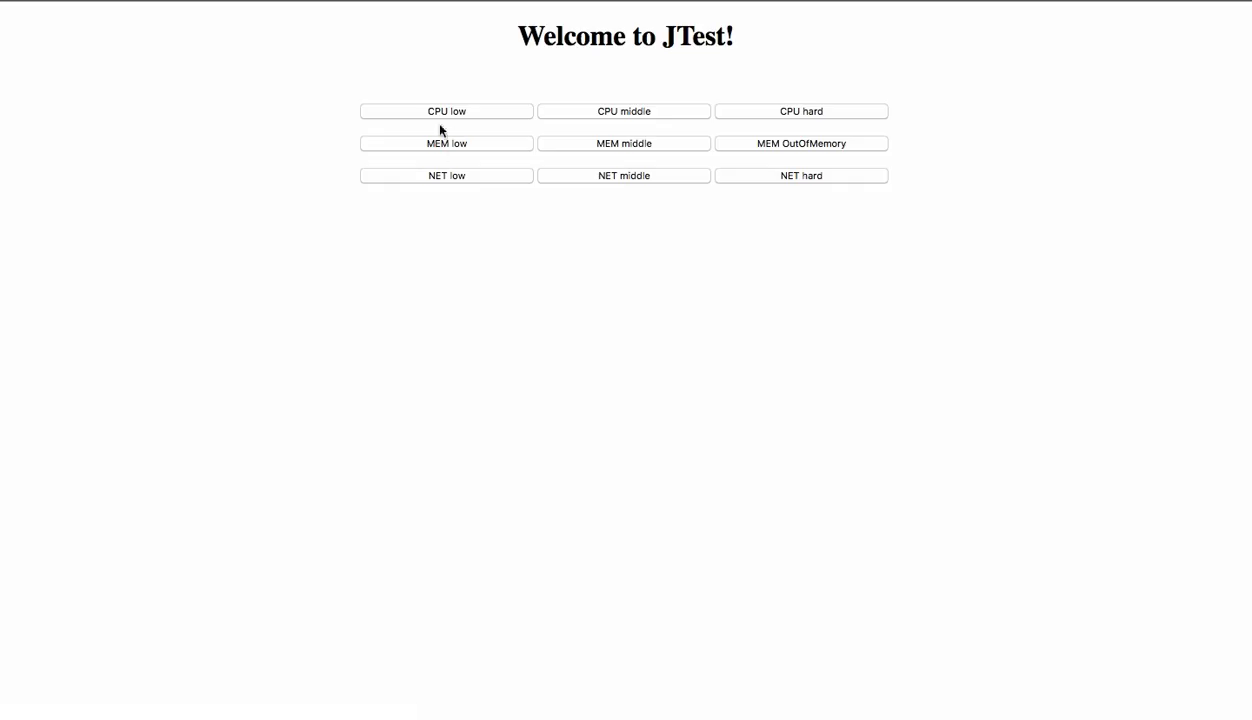
left_click(616, 146)
left_click(726, 110)
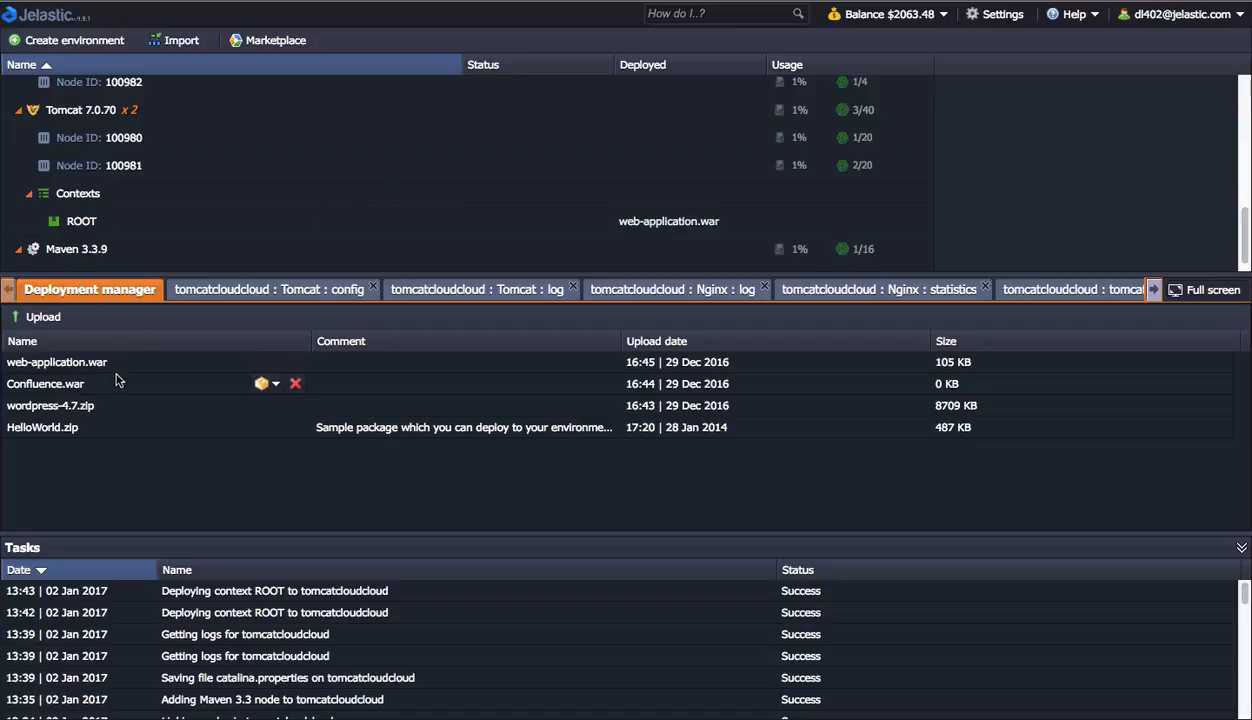
Deploy HelloWorld.zip to tomcatcloudcloud in a new context named helloworld with a 30-second sequential deployment delay
mouse_move(107, 426)
left_click(265, 427)
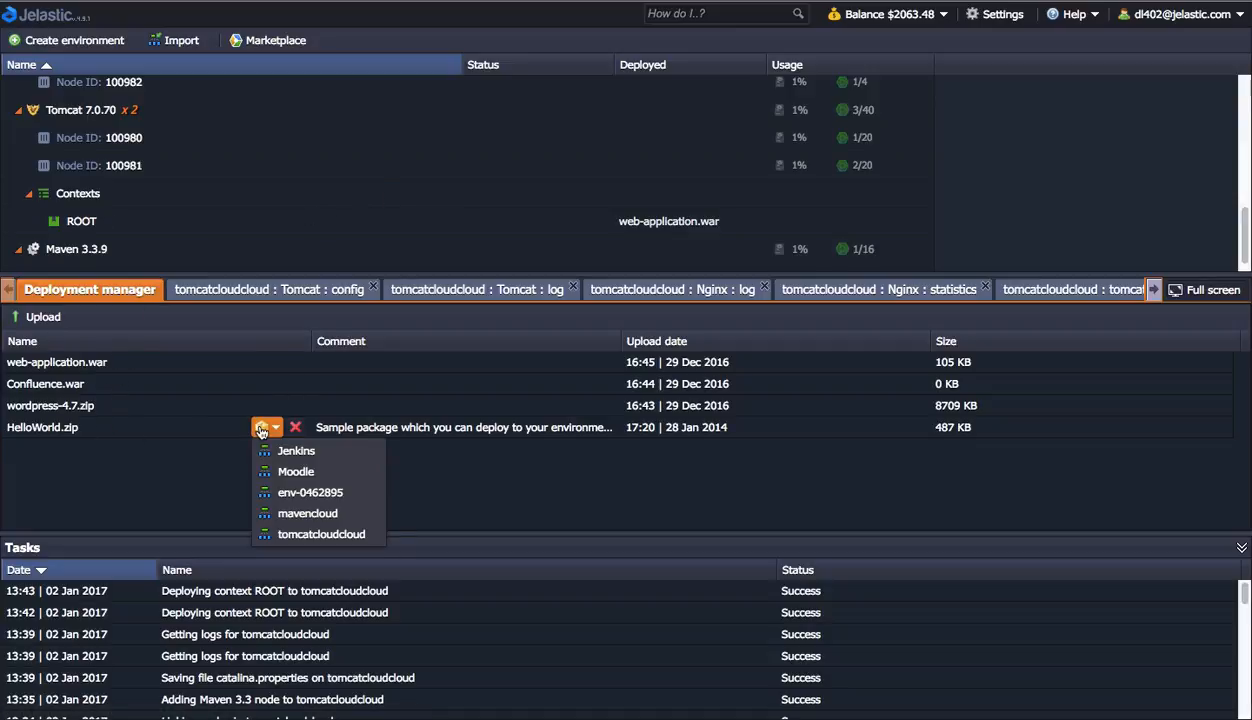
left_click(334, 535)
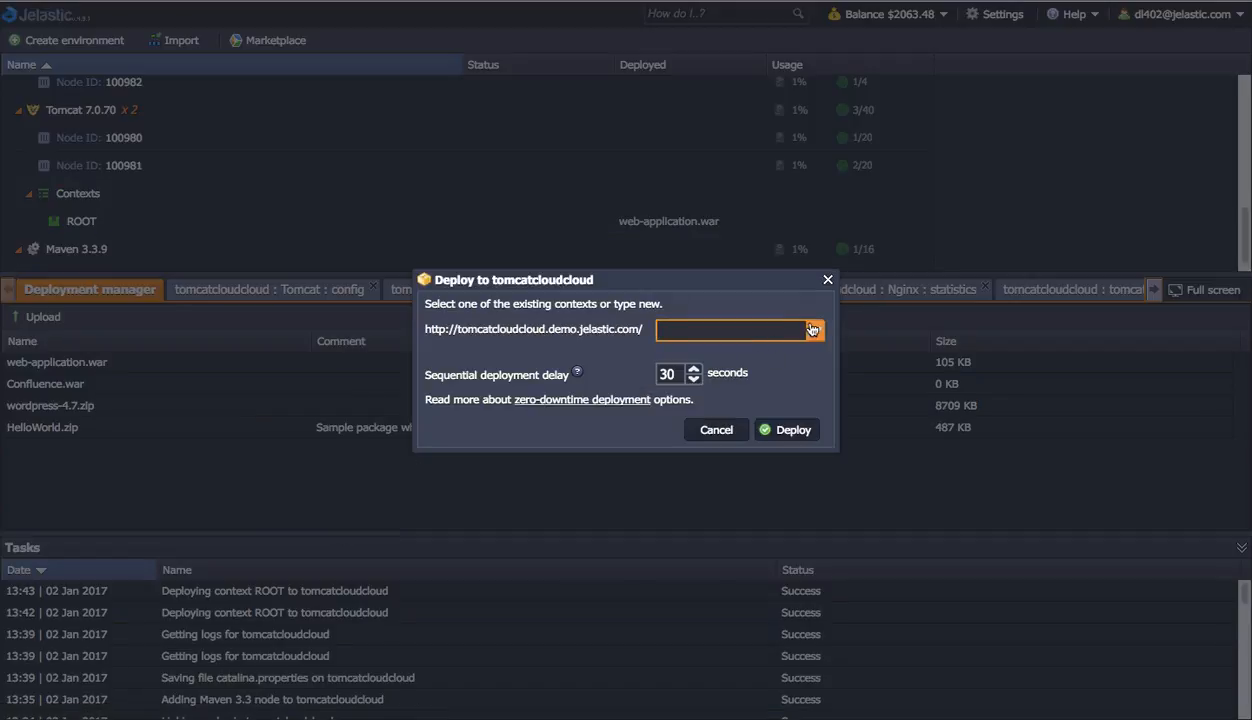
type("helloworld")
key("Return")
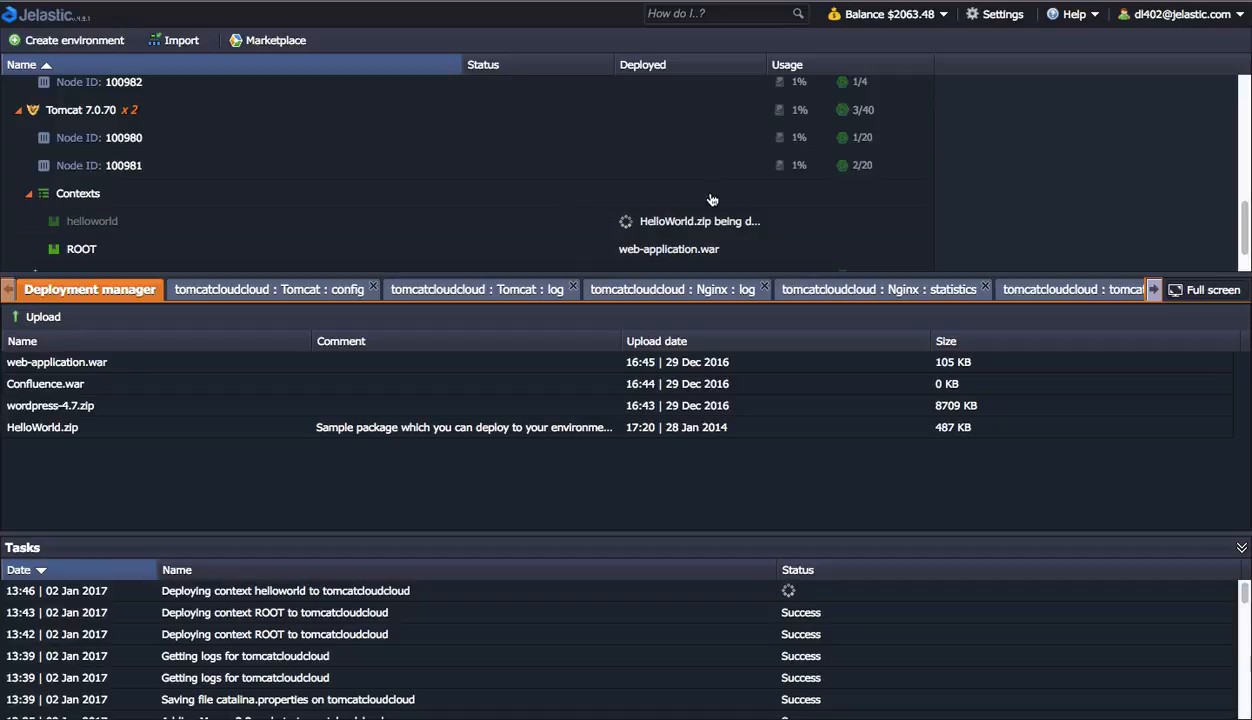
Start a Git project named thefirstdeployment on the Maven 3.3.9 node and check the target environment choices, keeping tomcatcloudcloud
scroll(573, 183, "up", 1)
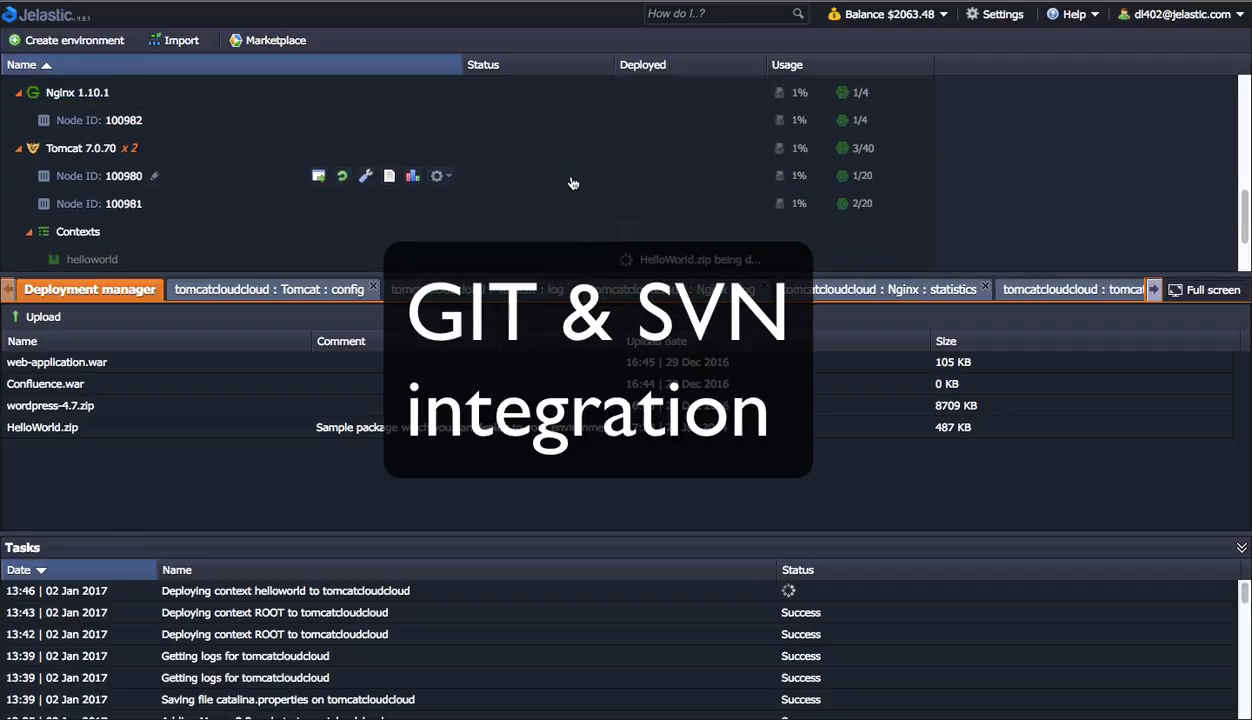
scroll(573, 183, "up", 1)
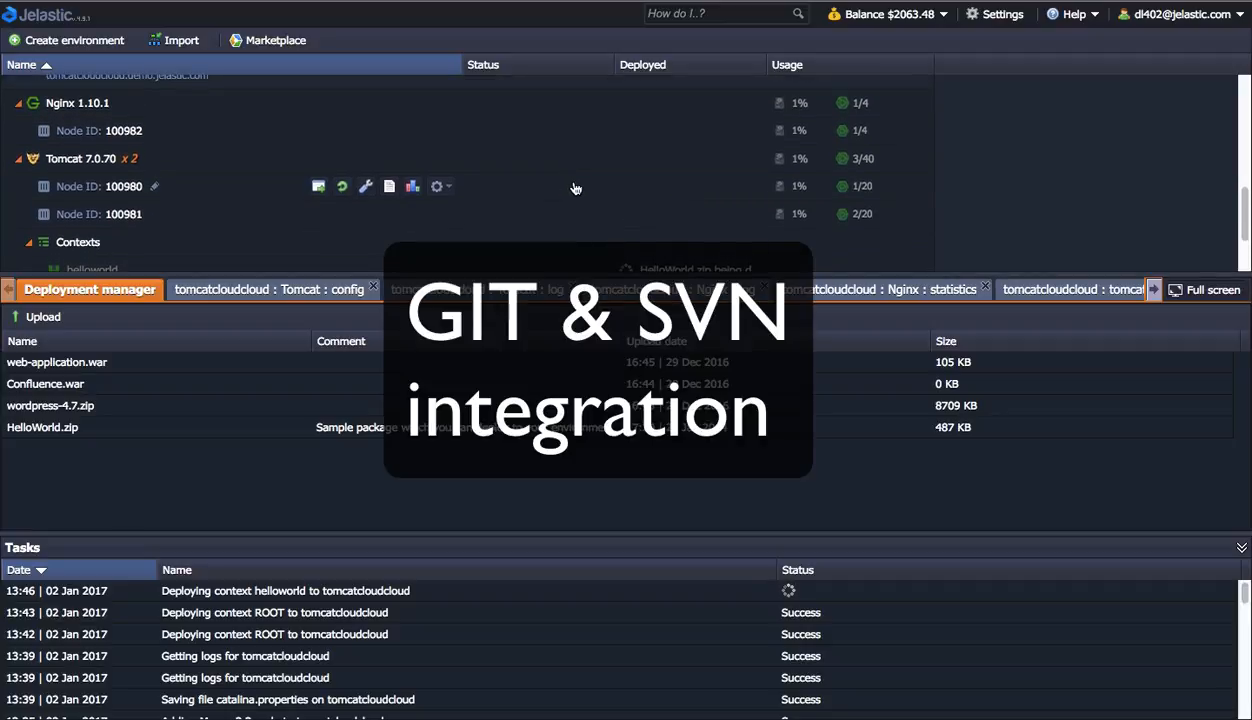
scroll(573, 190, "up", 1)
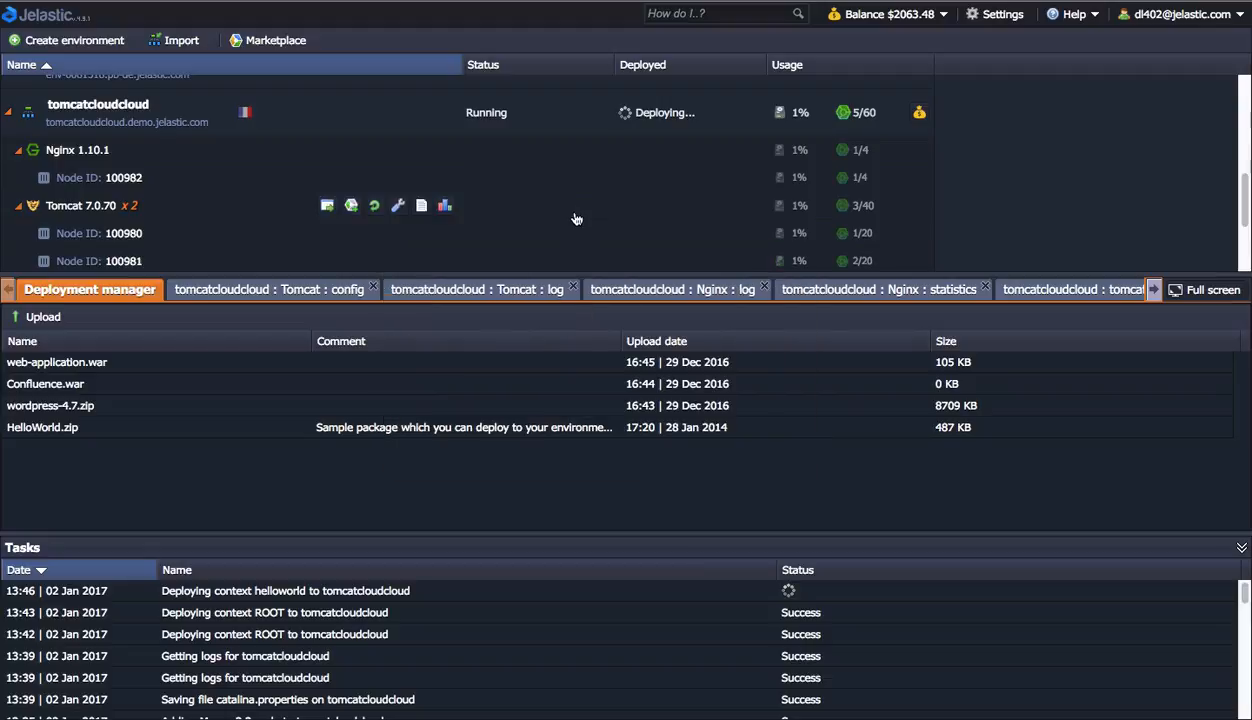
scroll(565, 199, "down", 3)
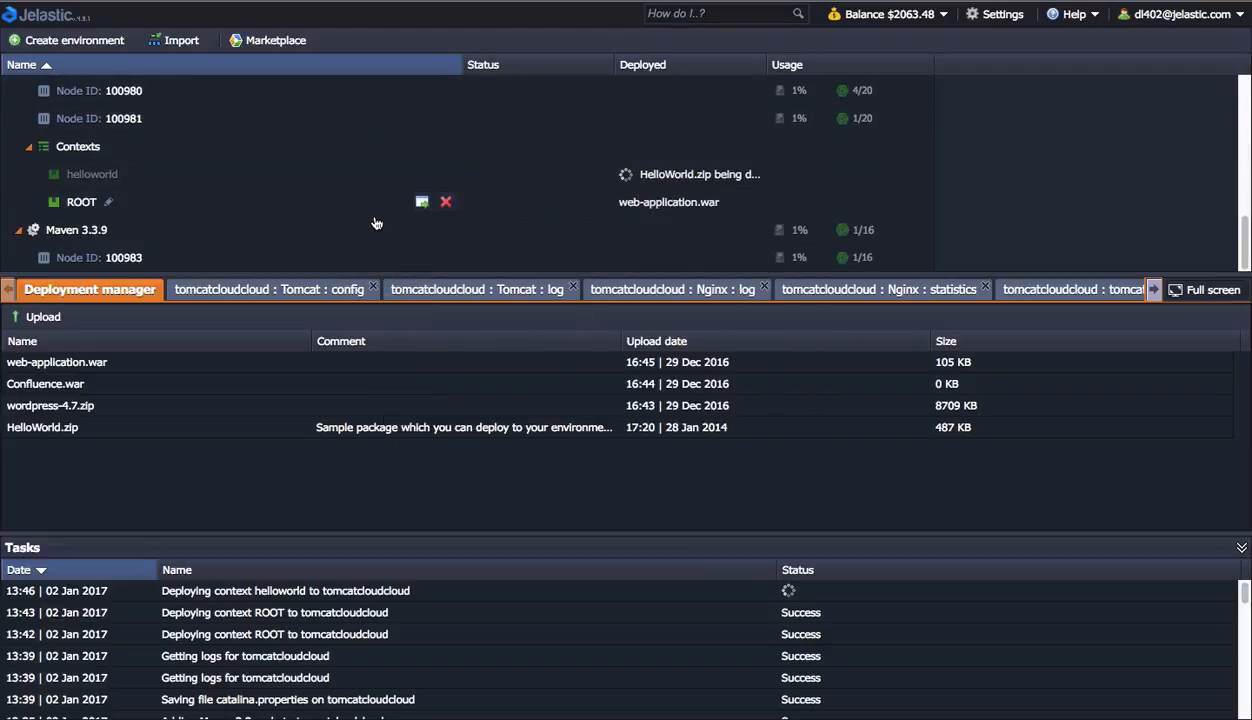
left_click(388, 258)
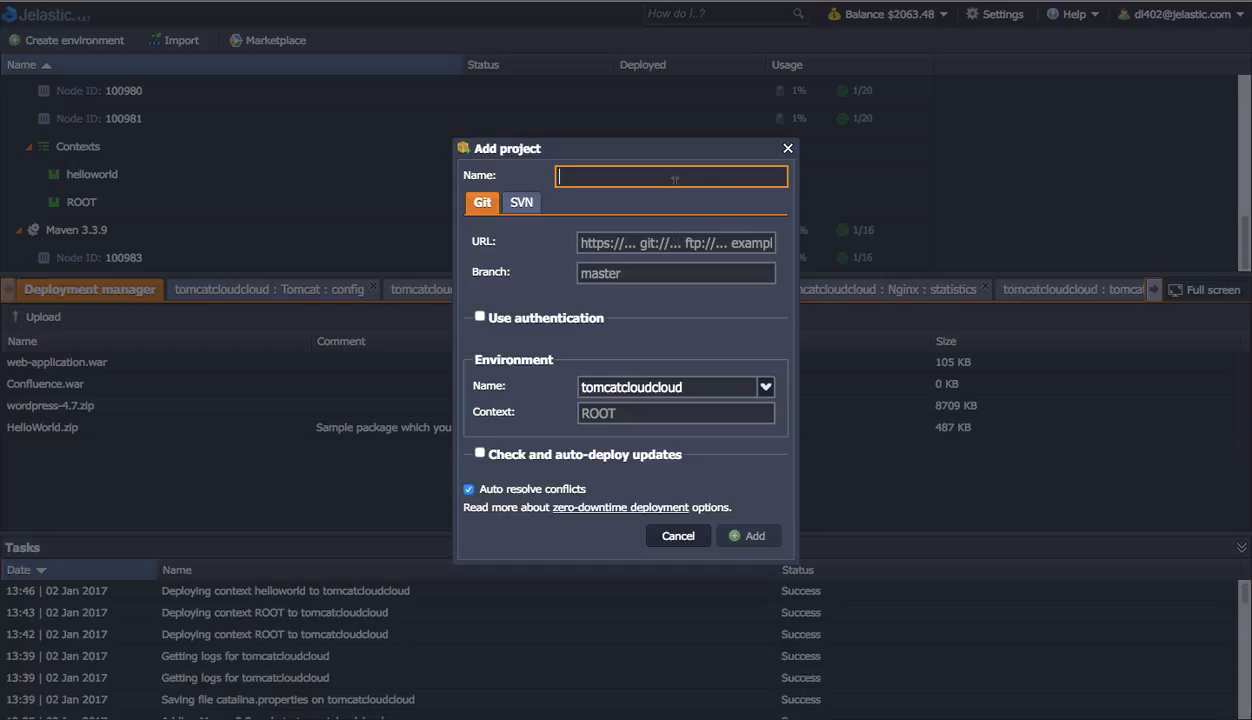
type("thefirstdeployment")
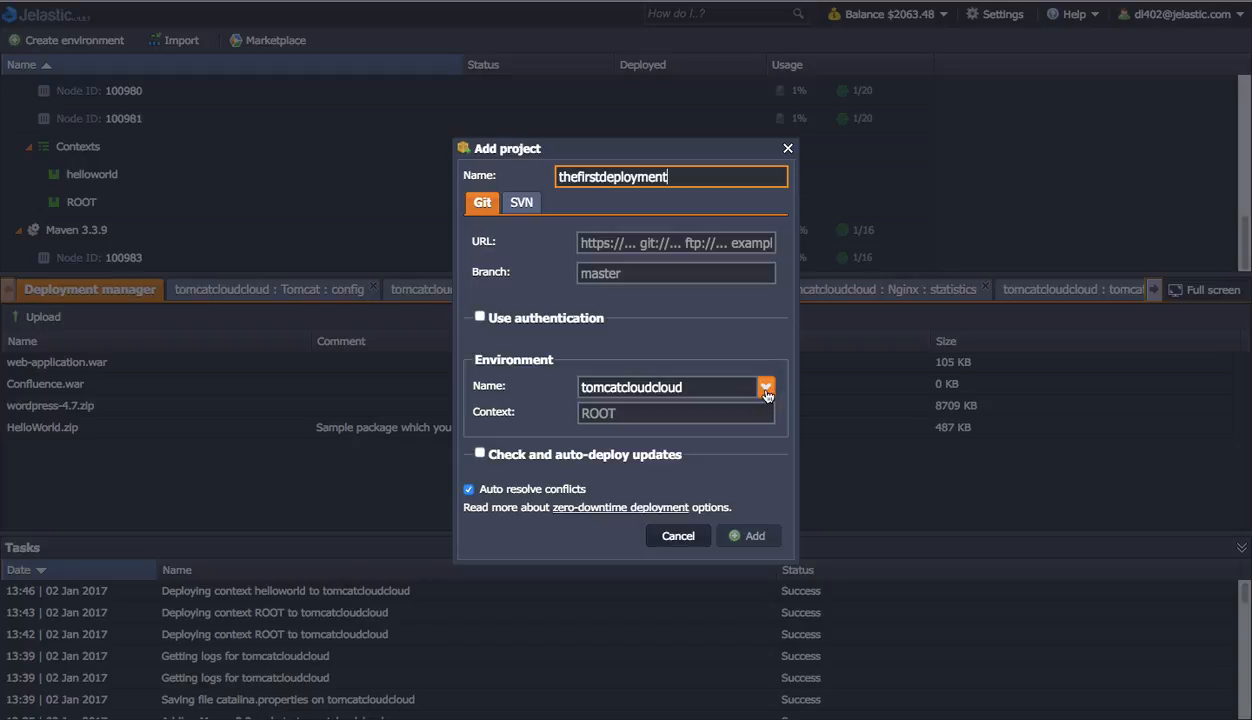
left_click(766, 389)
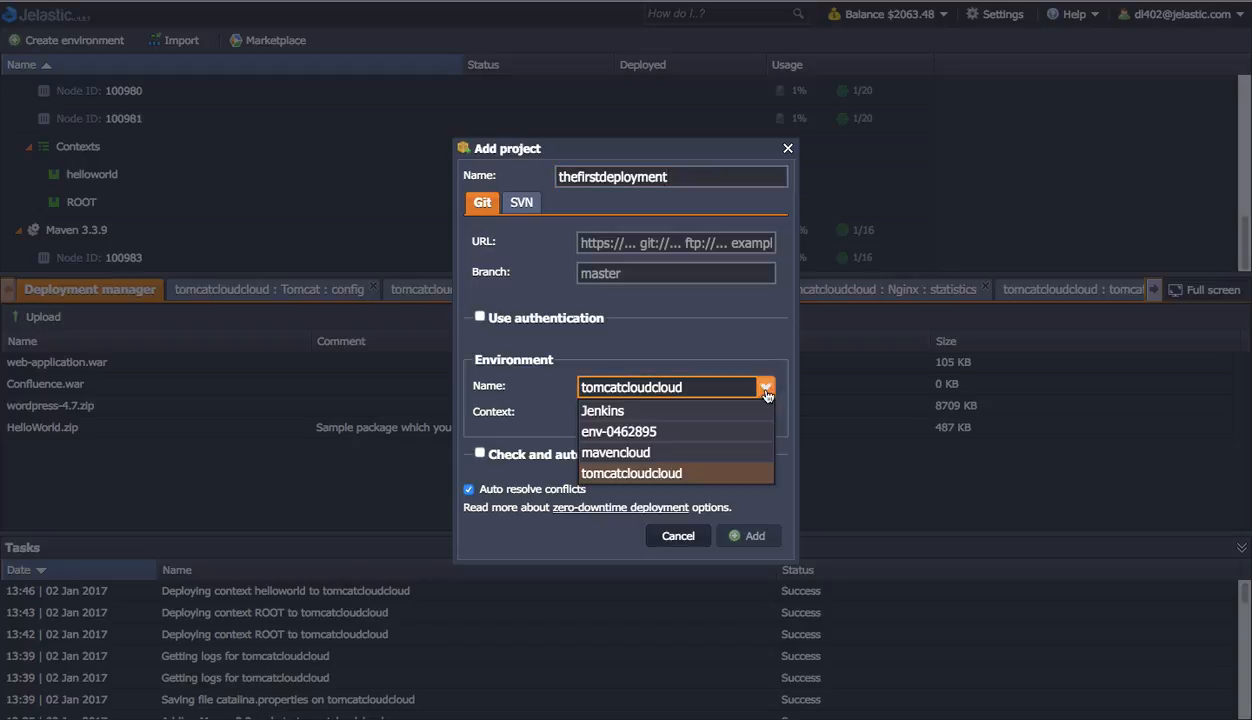
left_click(766, 390)
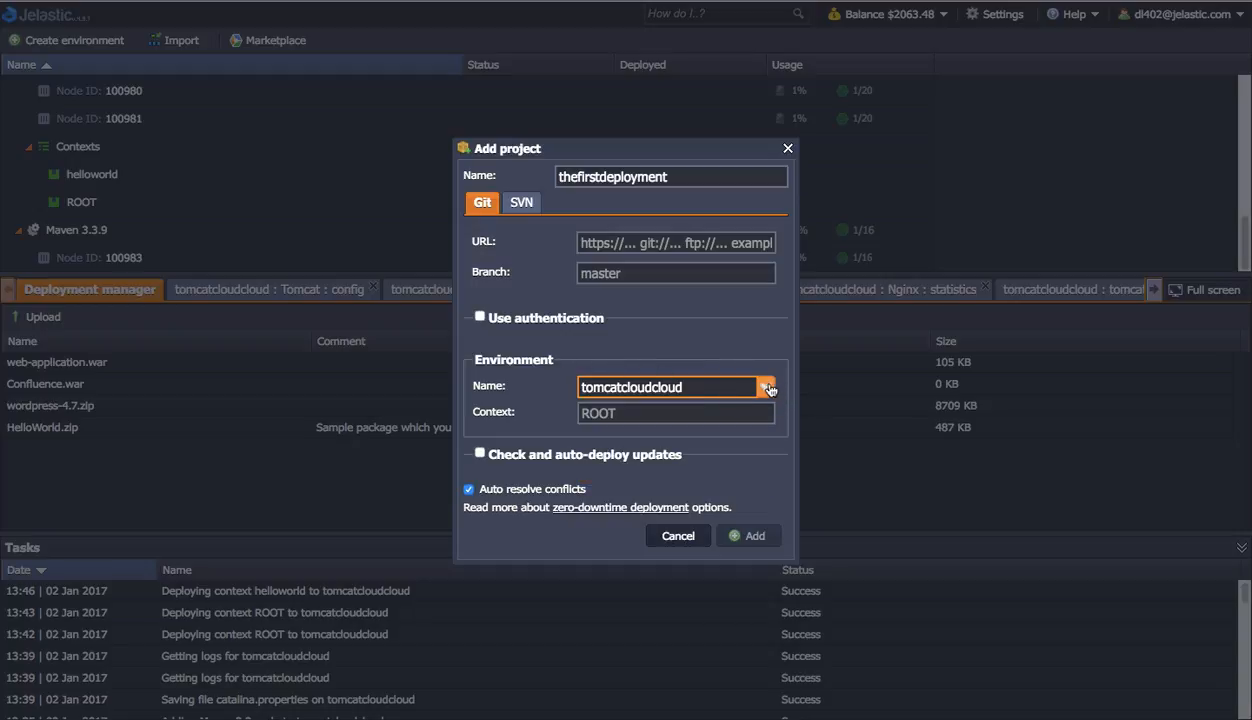
Review the Git password and SSH key authentication options and the auto-deploy update settings, and cancel adding the project
left_click(479, 318)
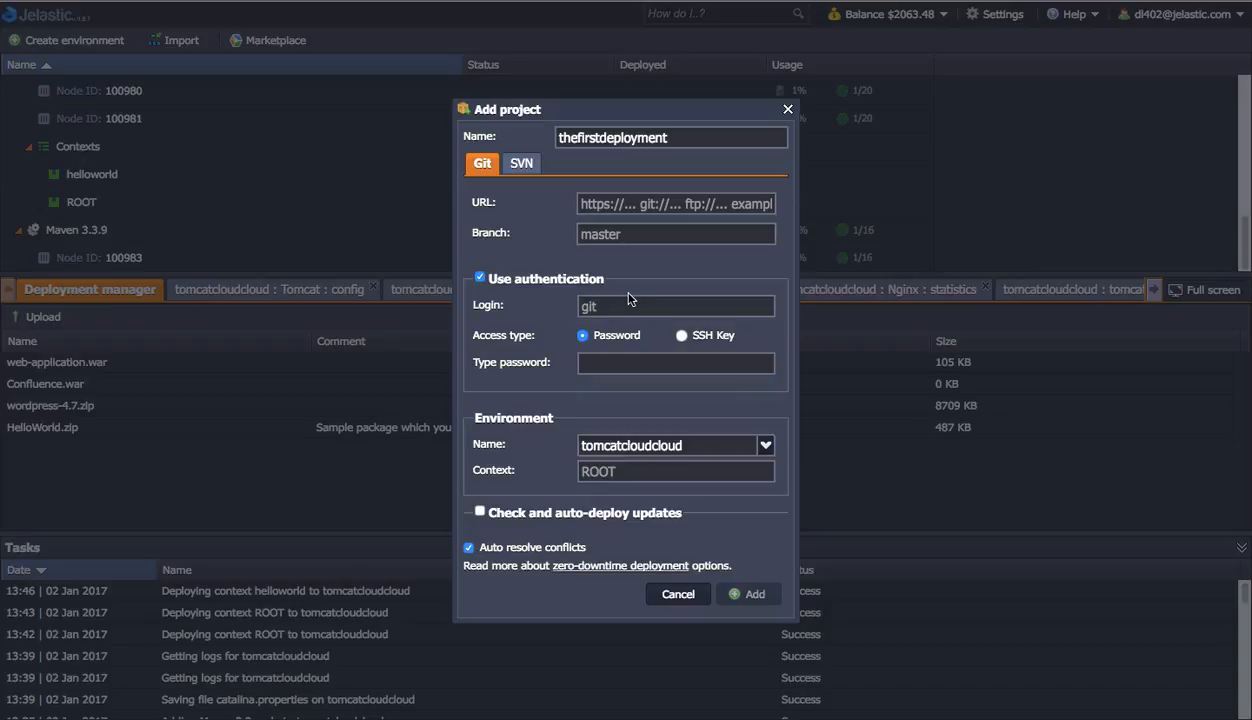
left_click(679, 336)
left_click(598, 335)
left_click(480, 277)
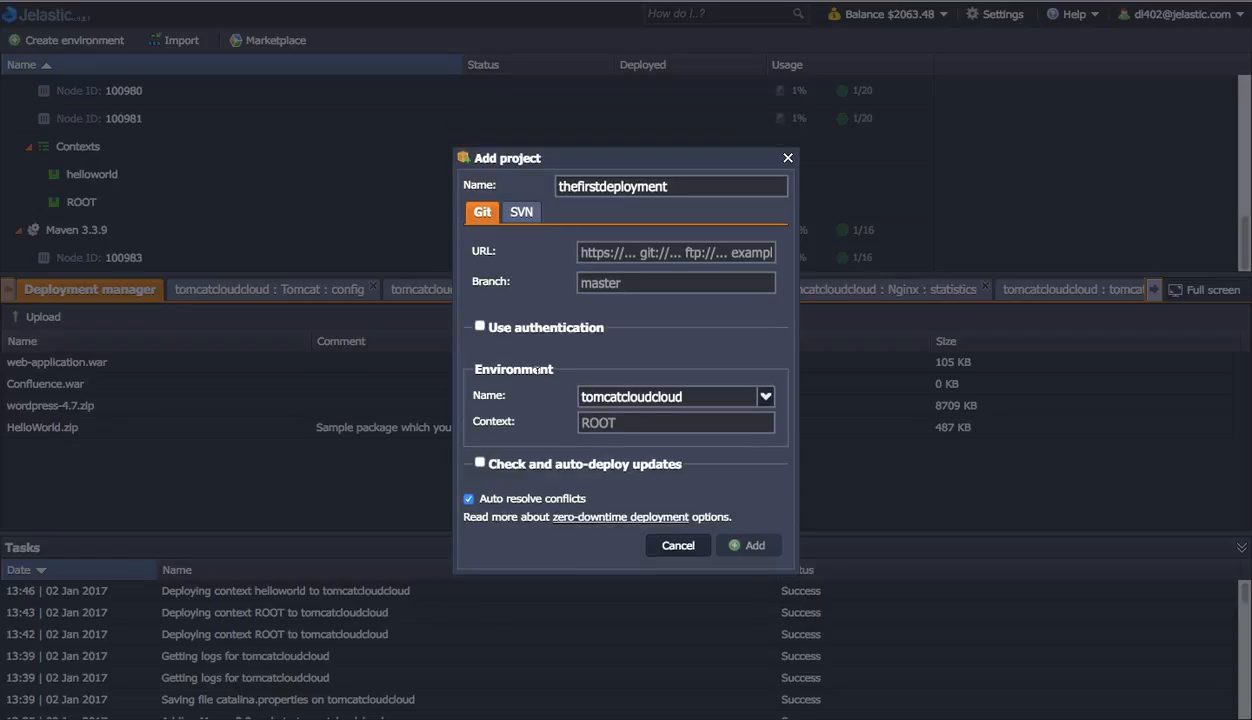
left_click(479, 464)
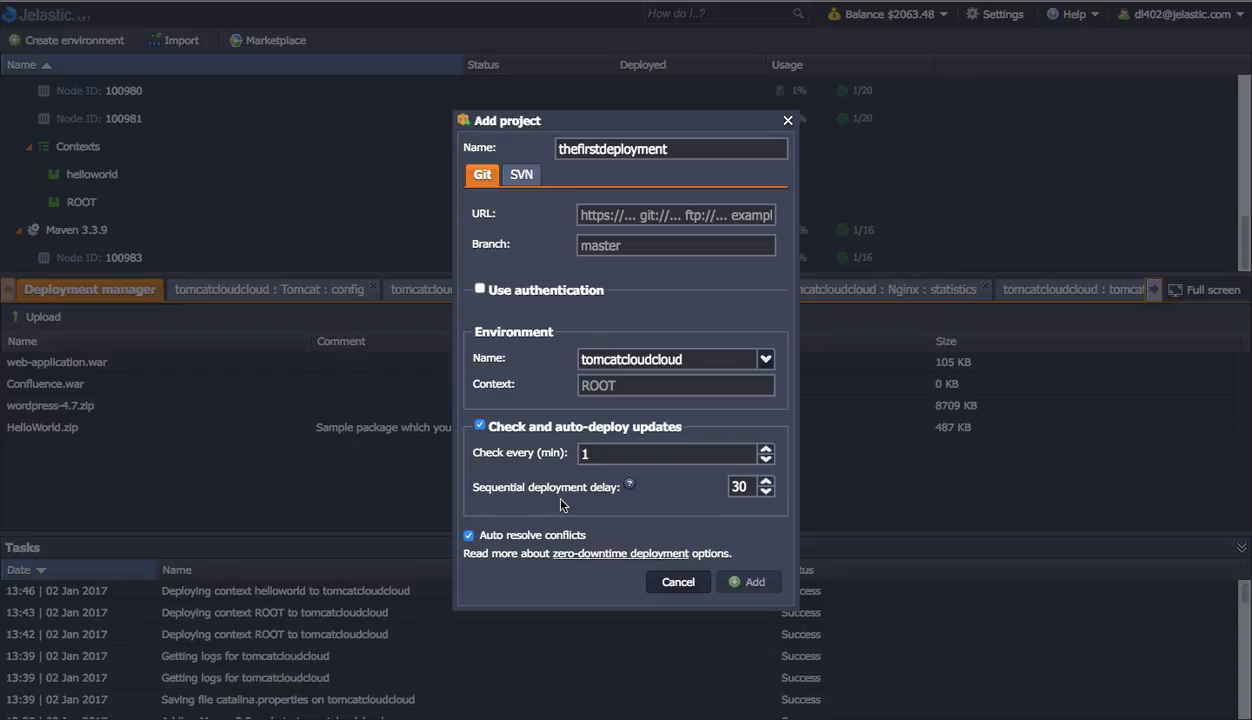
left_click(684, 583)
Start adding a Git project to the Moodle environment's Apache node and enable authentication for it
scroll(300, 200, "up", 5)
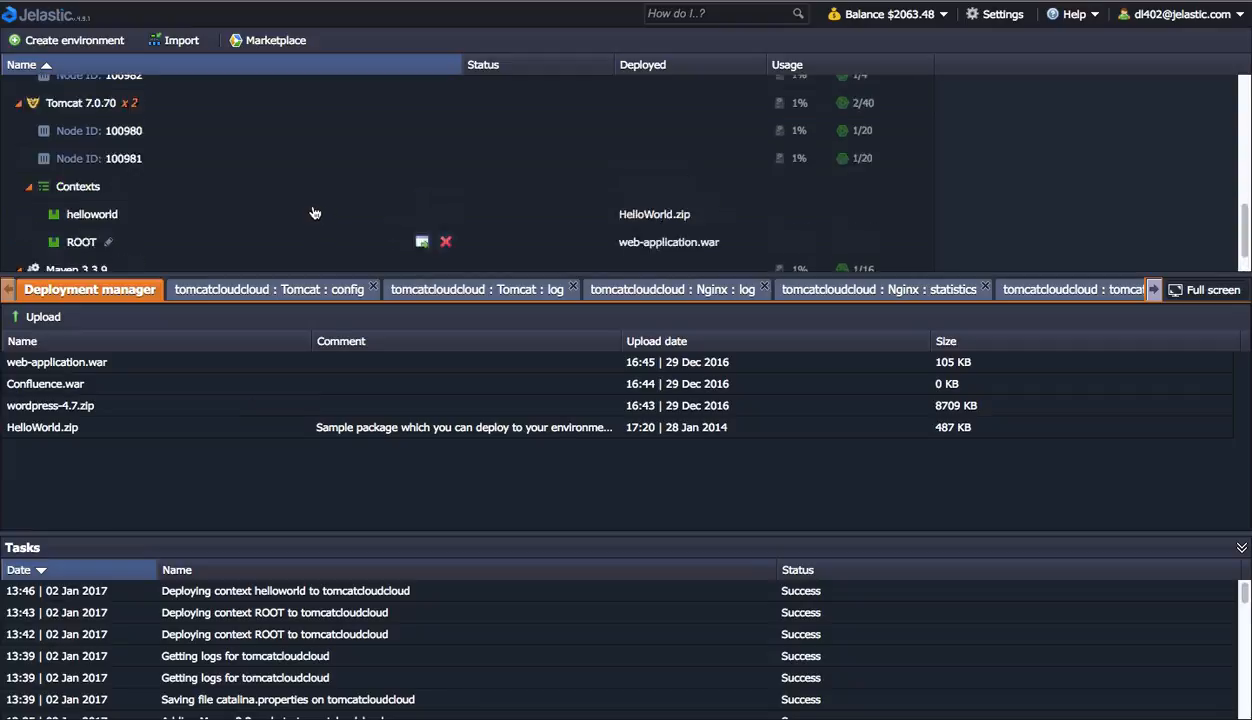
scroll(20, 150, "down", 2)
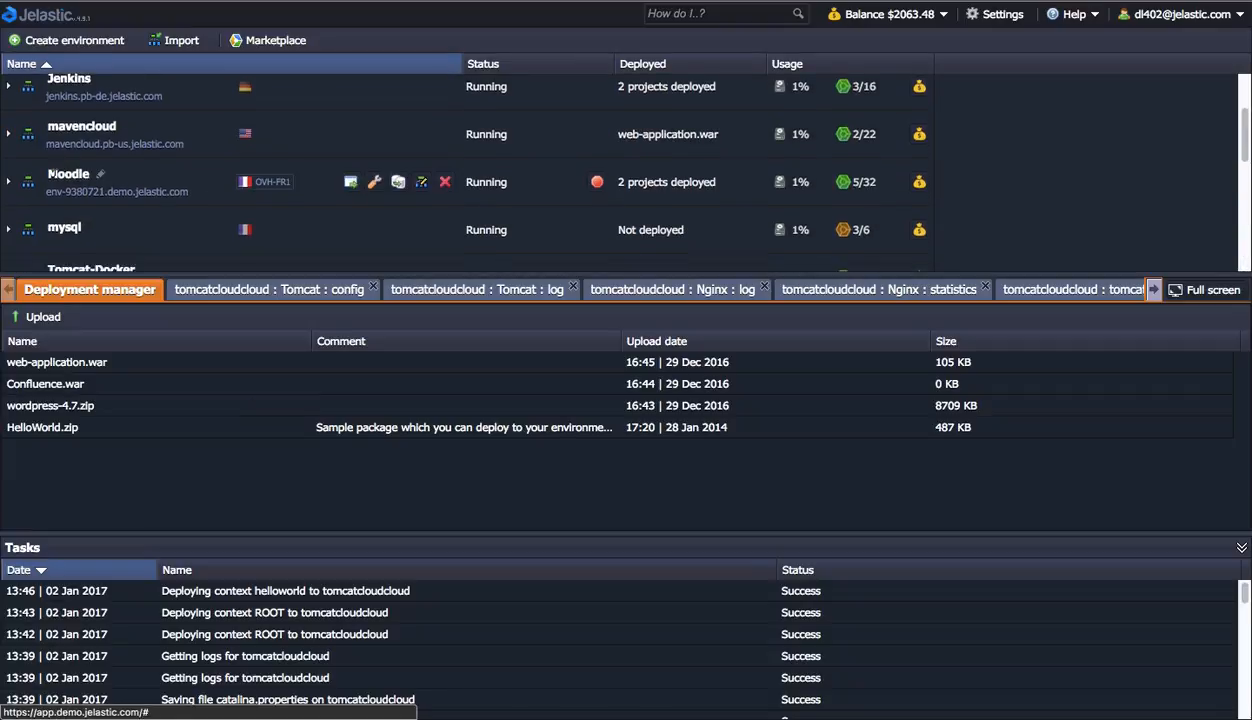
left_click(10, 150)
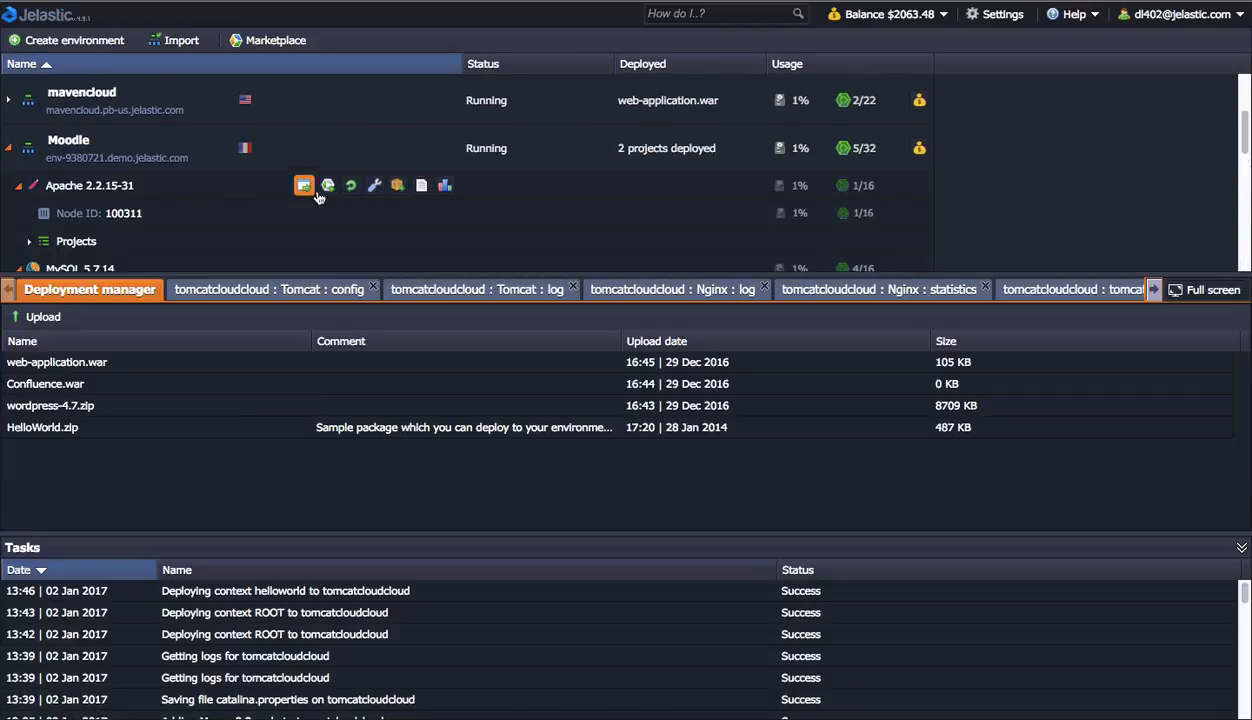
left_click(397, 187)
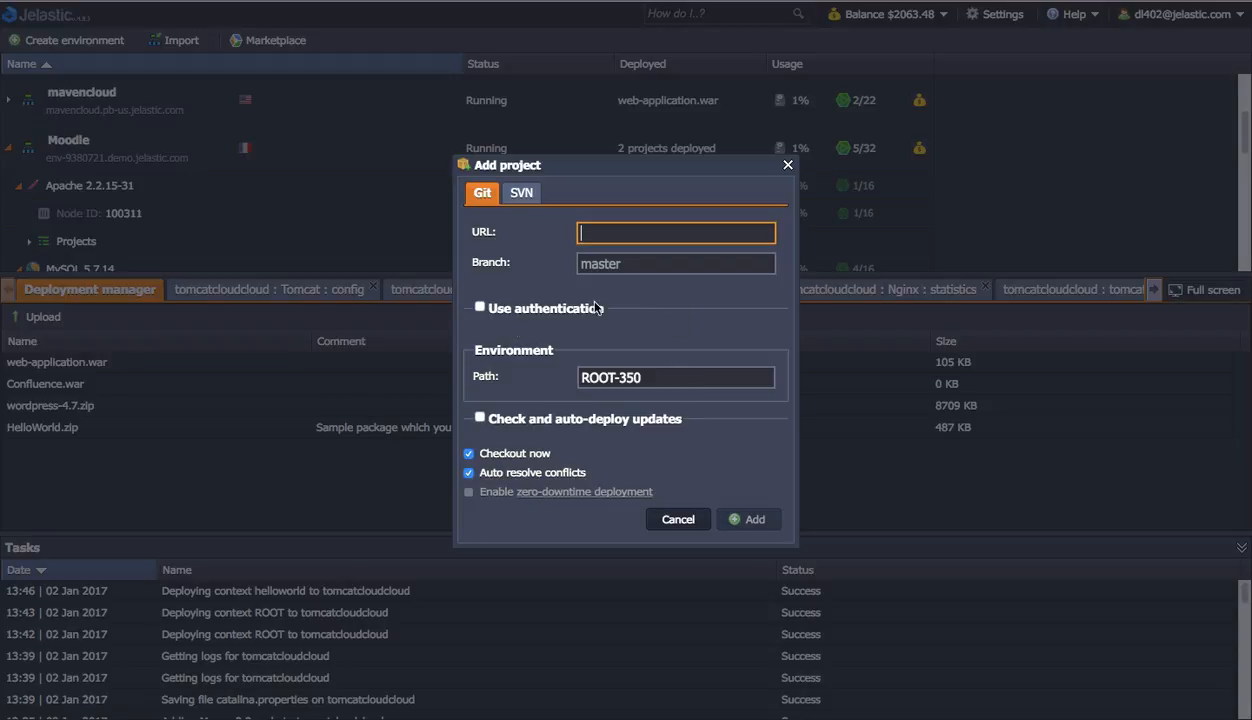
left_click(480, 307)
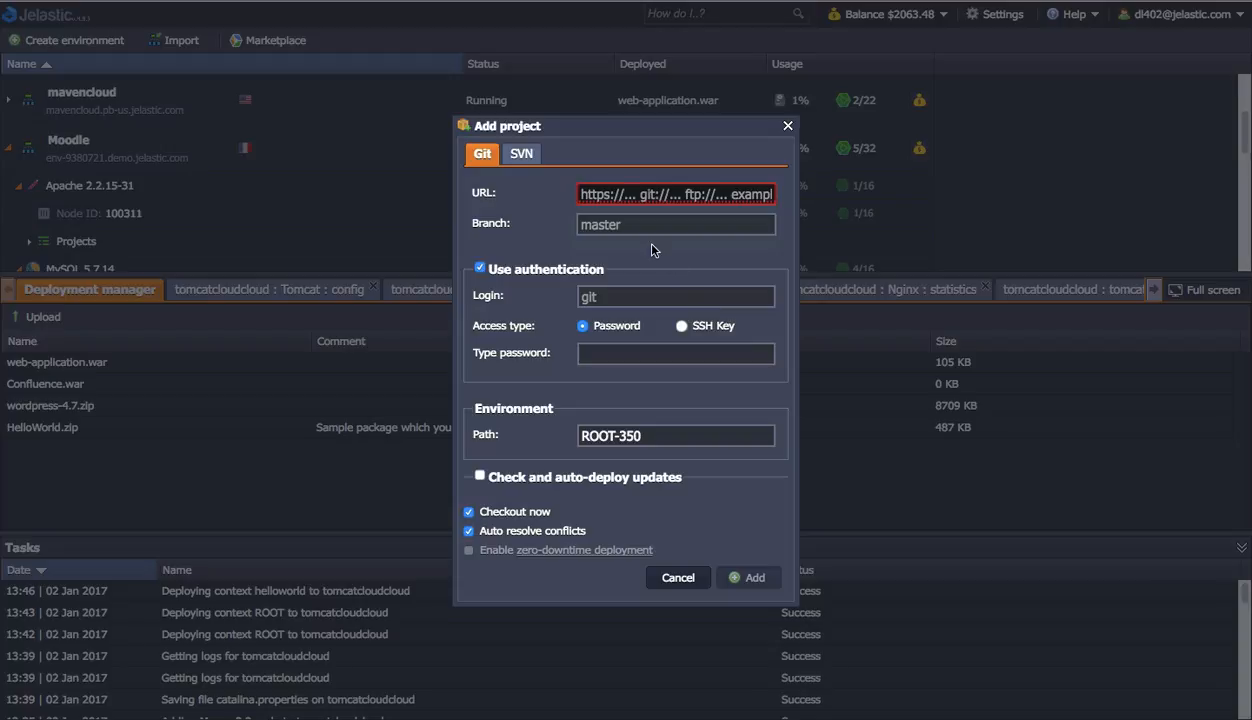